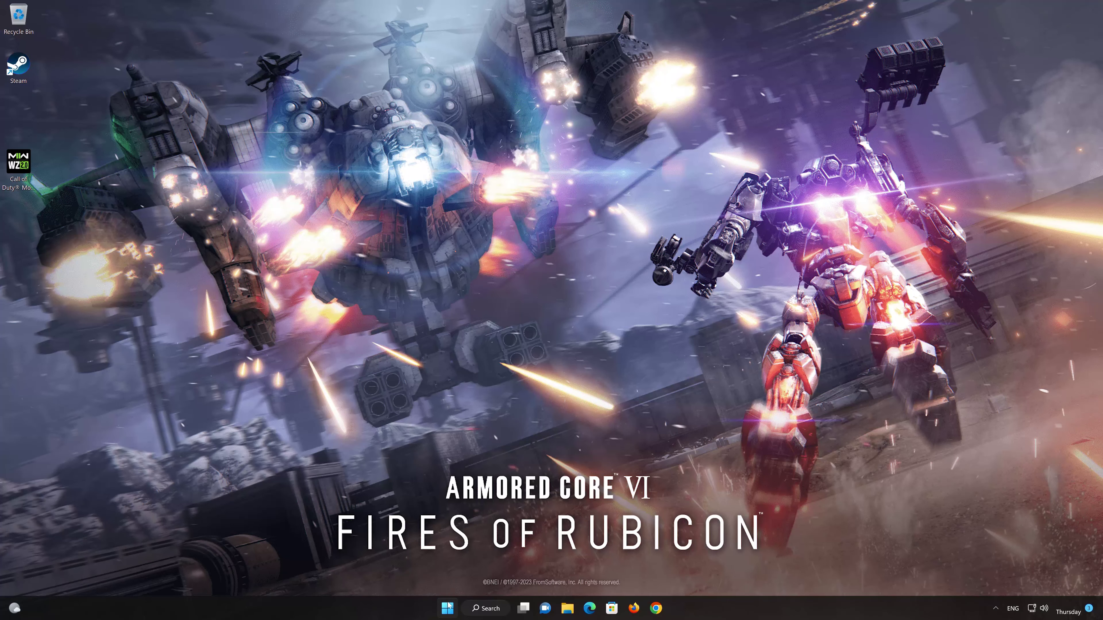
# Search the Start menu for 'control panel'
pyautogui.click(449, 607)
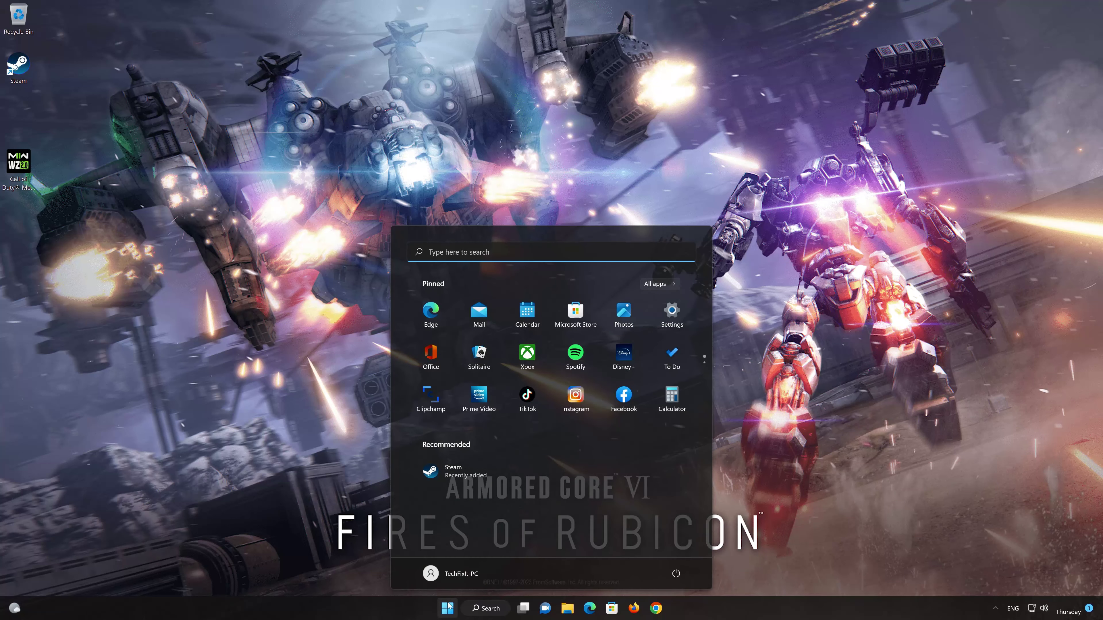
pyautogui.write('control panel')
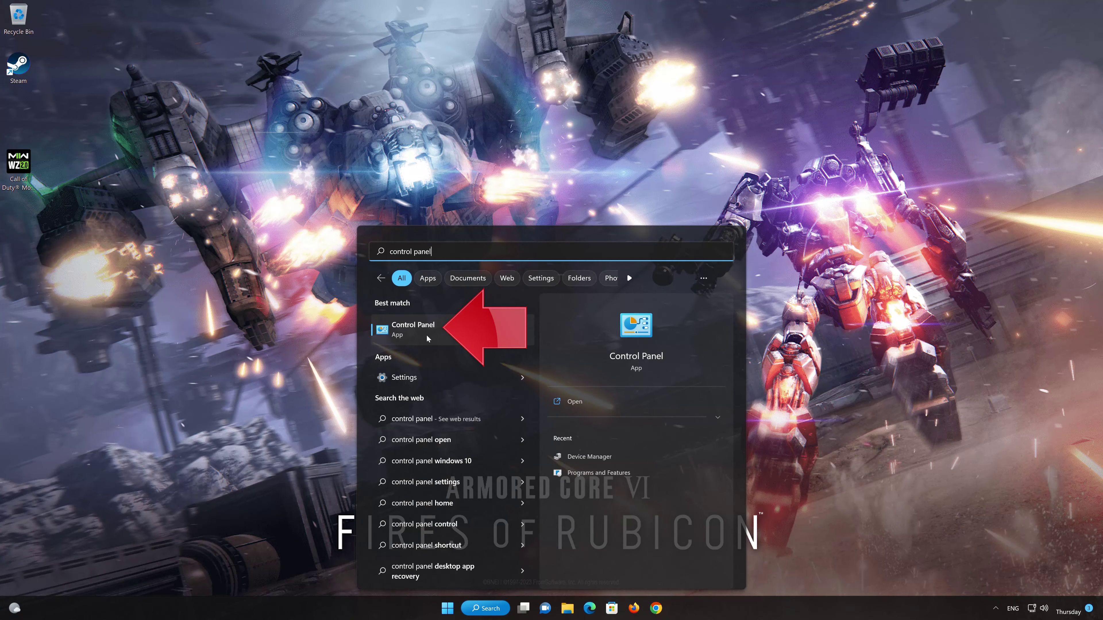
# Open Control Panel and go to Network and Internet › Network and Sharing Center
pyautogui.click(444, 331)
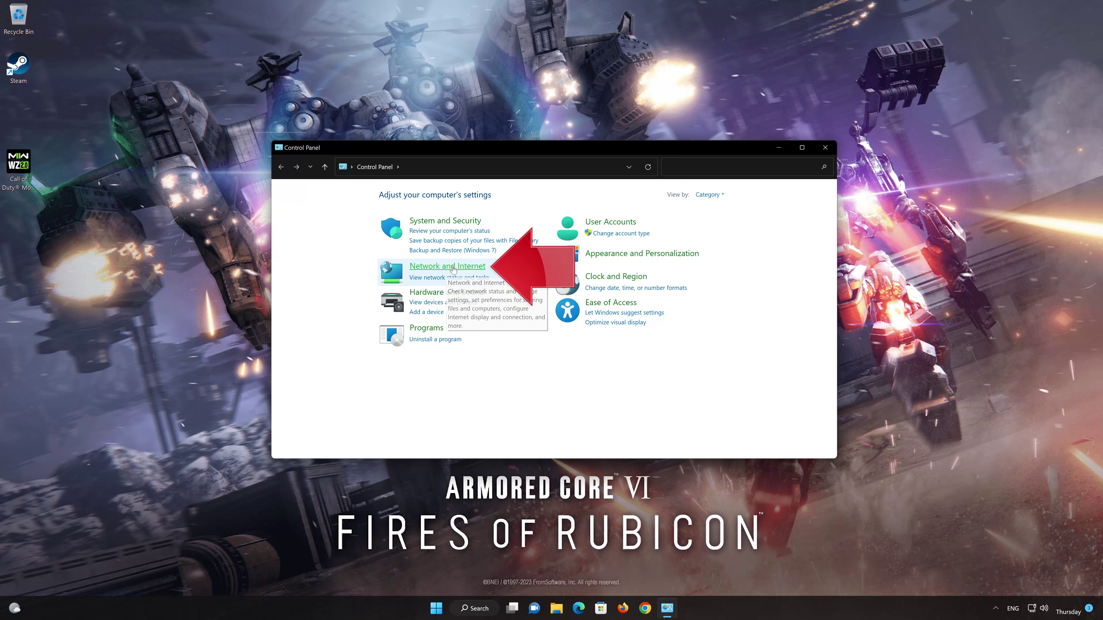
pyautogui.click(453, 269)
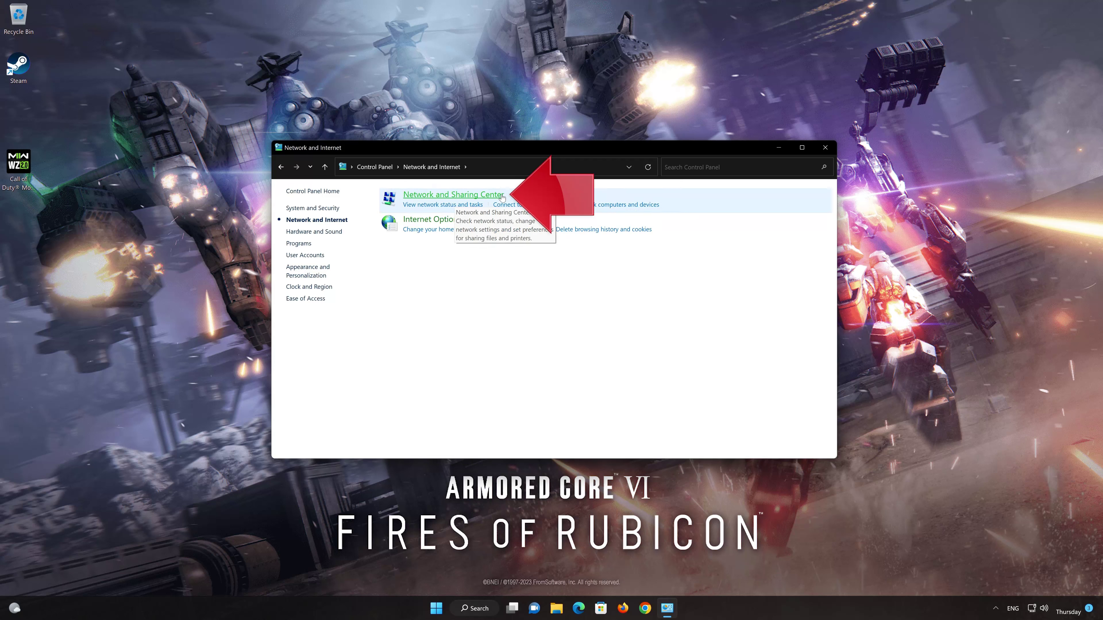
pyautogui.click(466, 199)
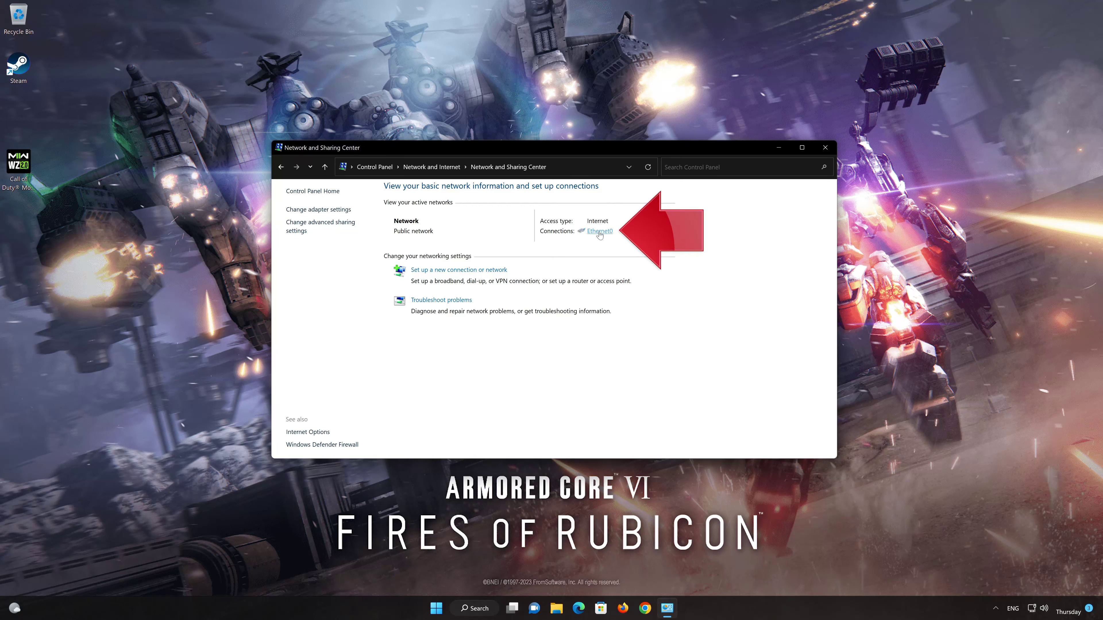
# Open the Ethernet0 properties and its Internet Protocol Version 4 (TCP/IPv4) settings
pyautogui.click(600, 232)
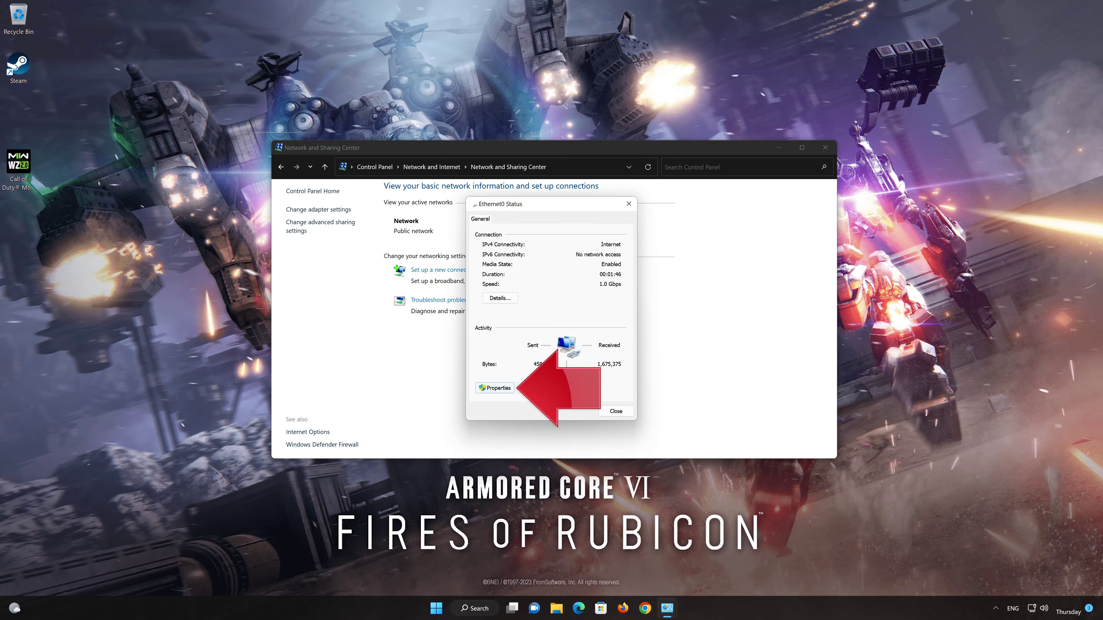
pyautogui.click(497, 387)
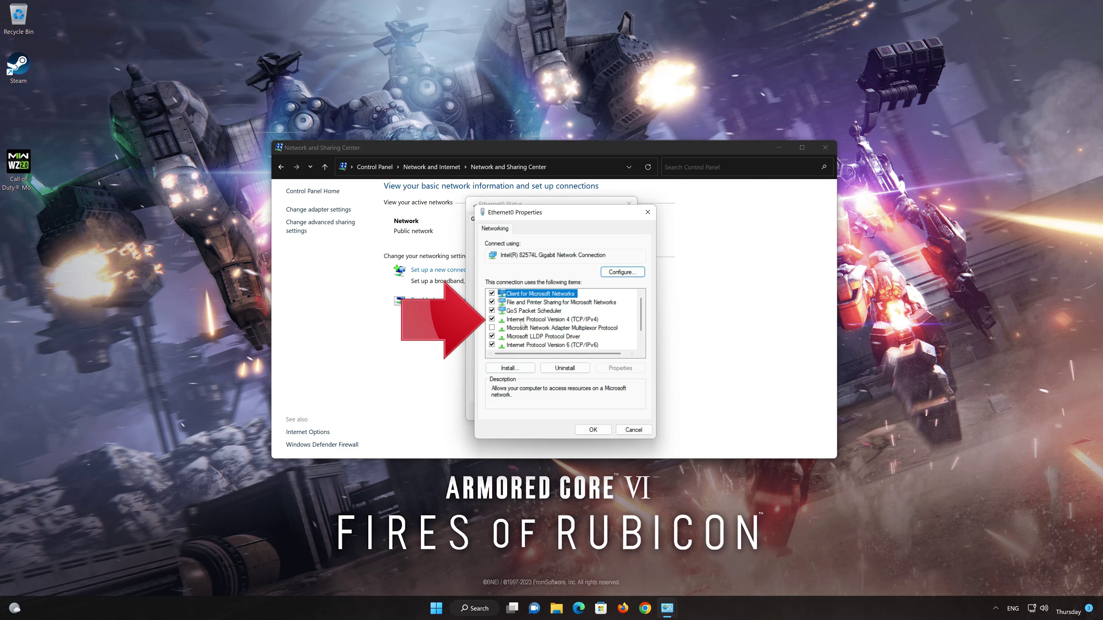
pyautogui.click(493, 321)
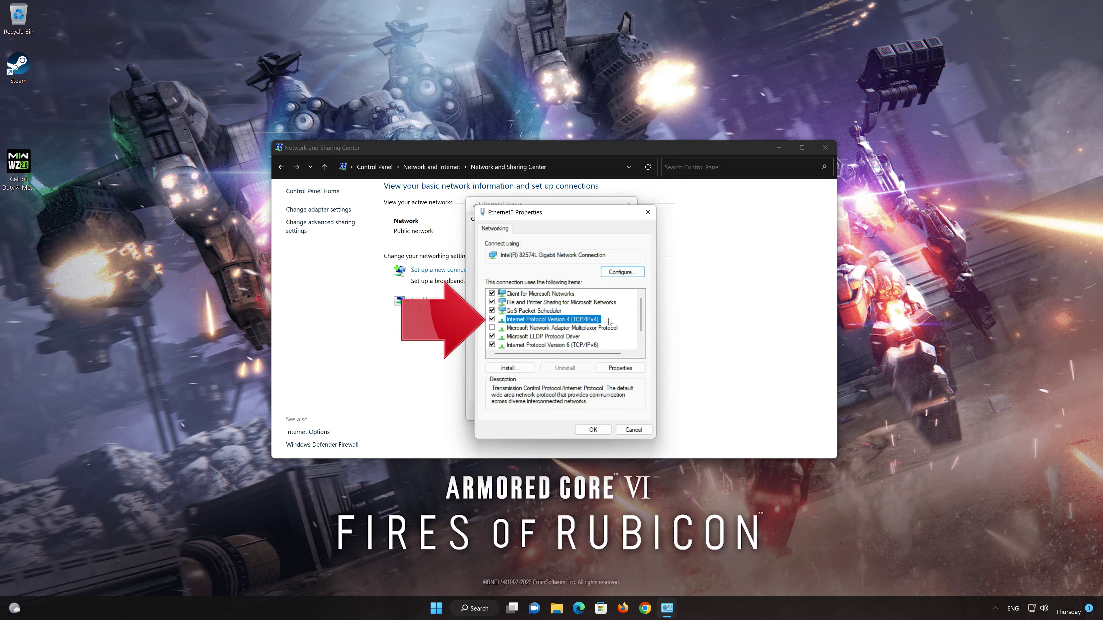
pyautogui.click(622, 370)
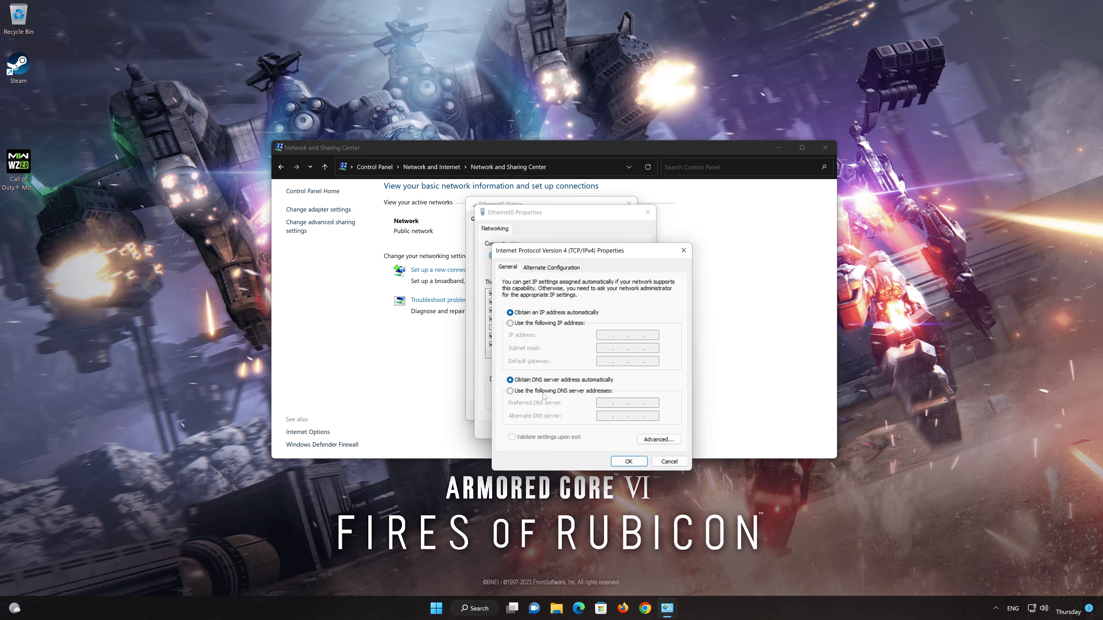
# Set Ethernet0's DNS servers to 8.8.8.8 and 8.8.4.4, save, and close the Ethernet0 windows
pyautogui.click(510, 391)
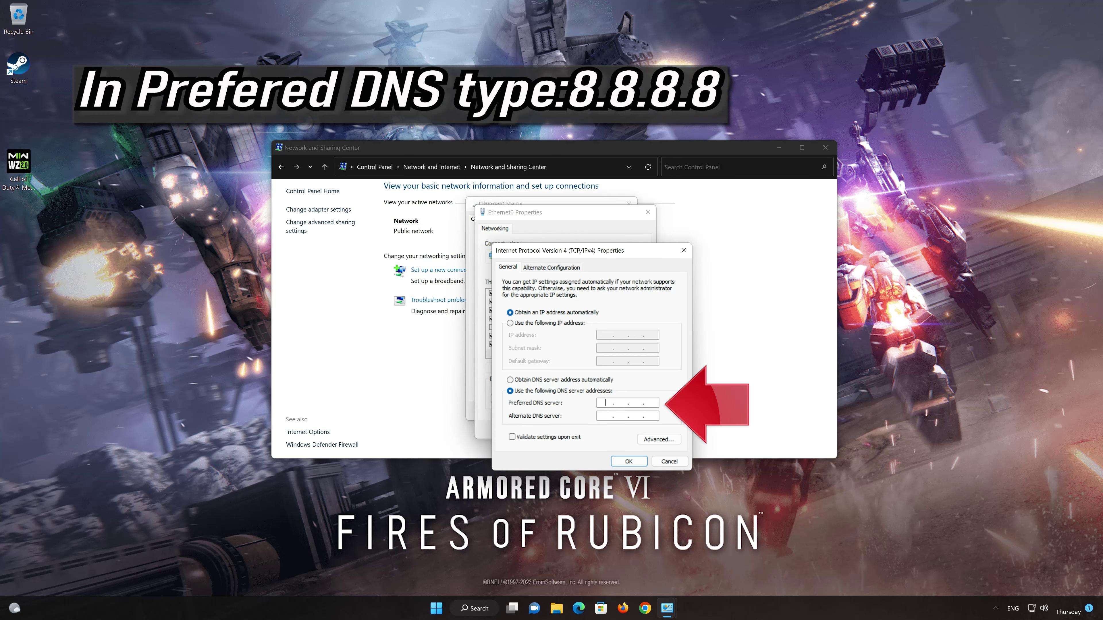
pyautogui.write('8 . 8 . 8 . 8')
pyautogui.click(605, 416)
pyautogui.write('8.8.8')
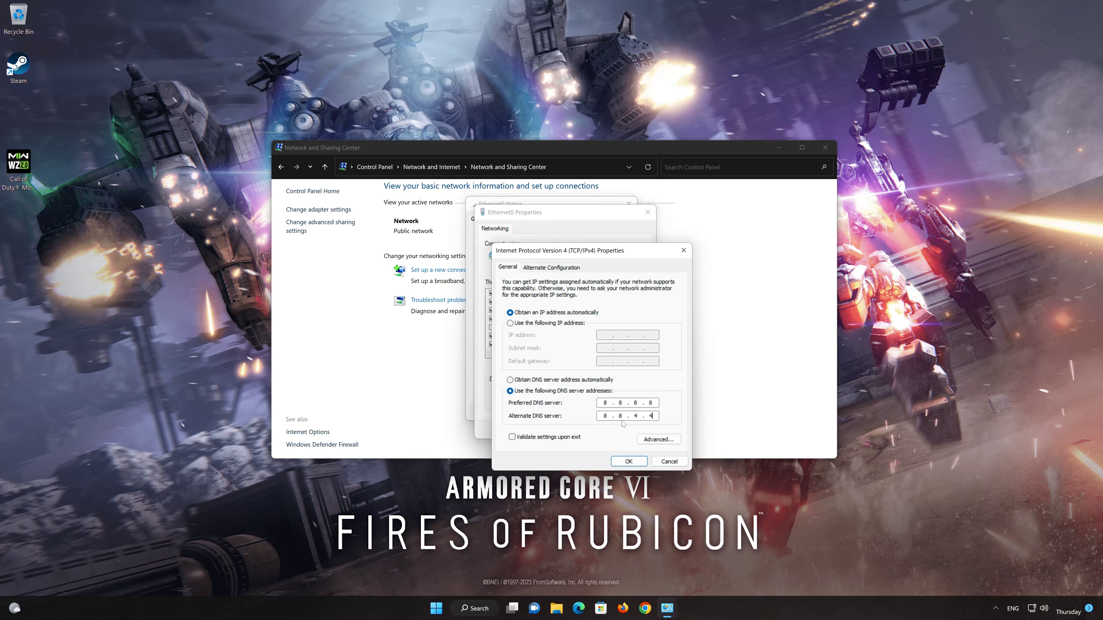
pyautogui.click(630, 460)
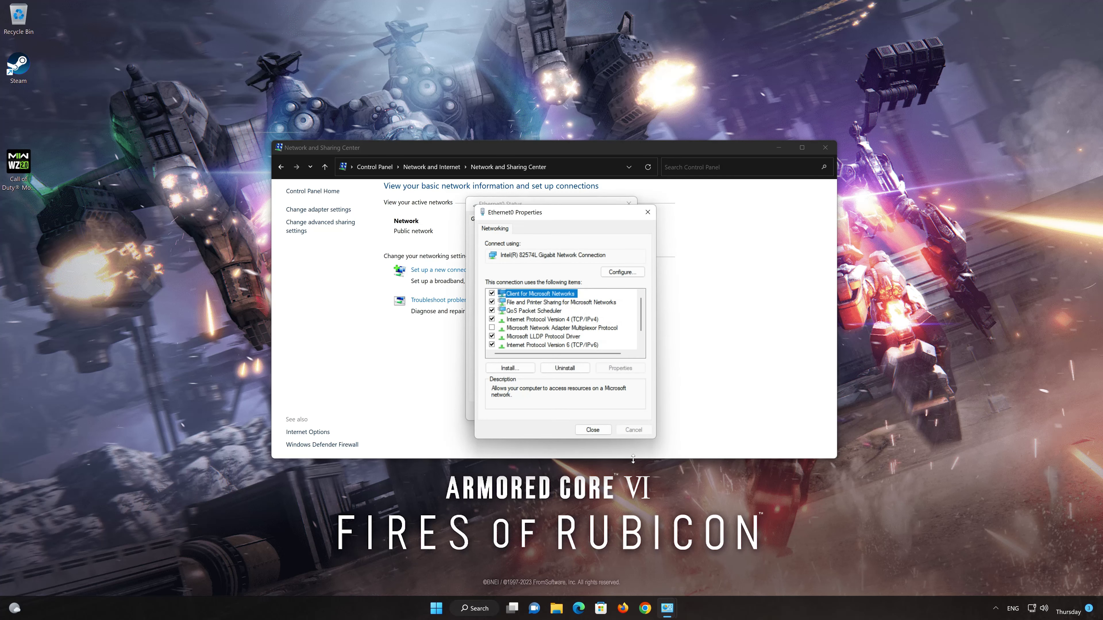
pyautogui.click(596, 434)
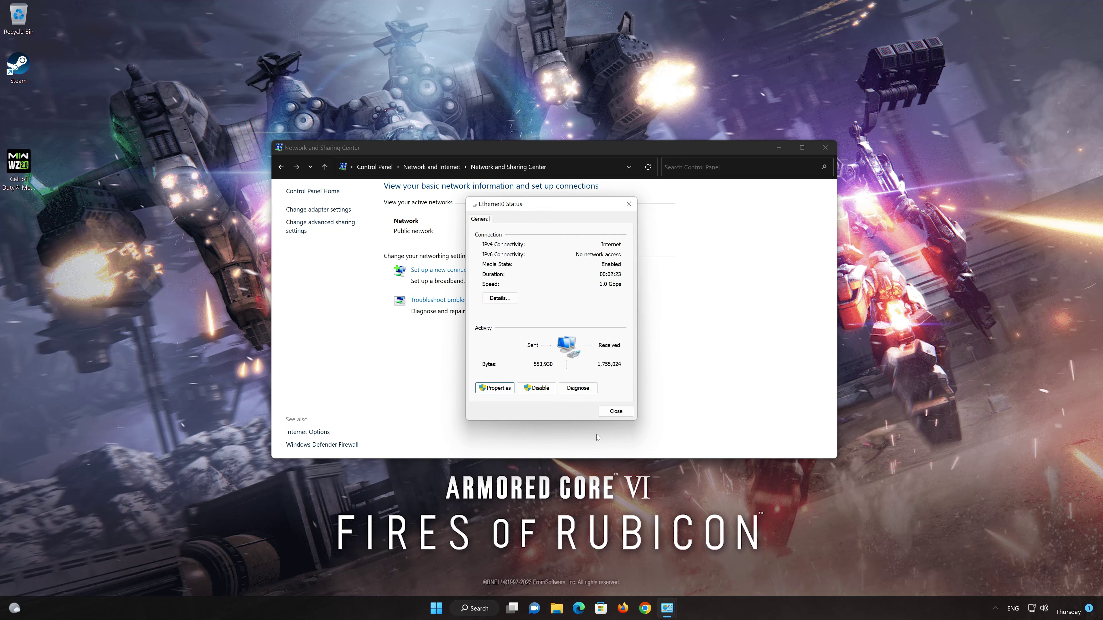
pyautogui.click(616, 411)
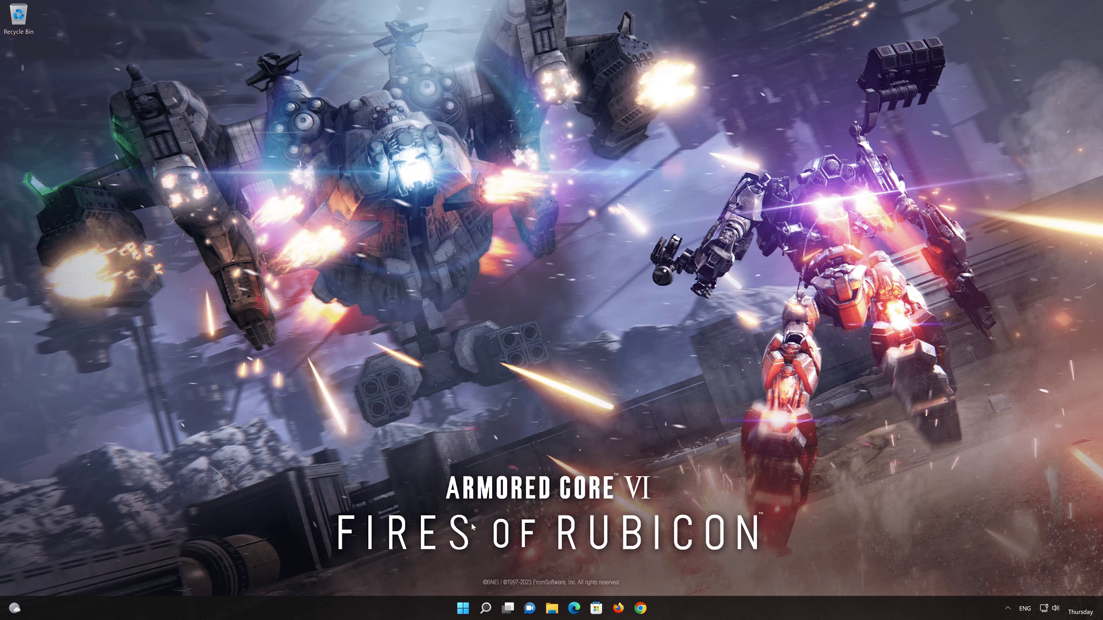
# Launch the pinned Settings app from the Start menu
pyautogui.click(462, 608)
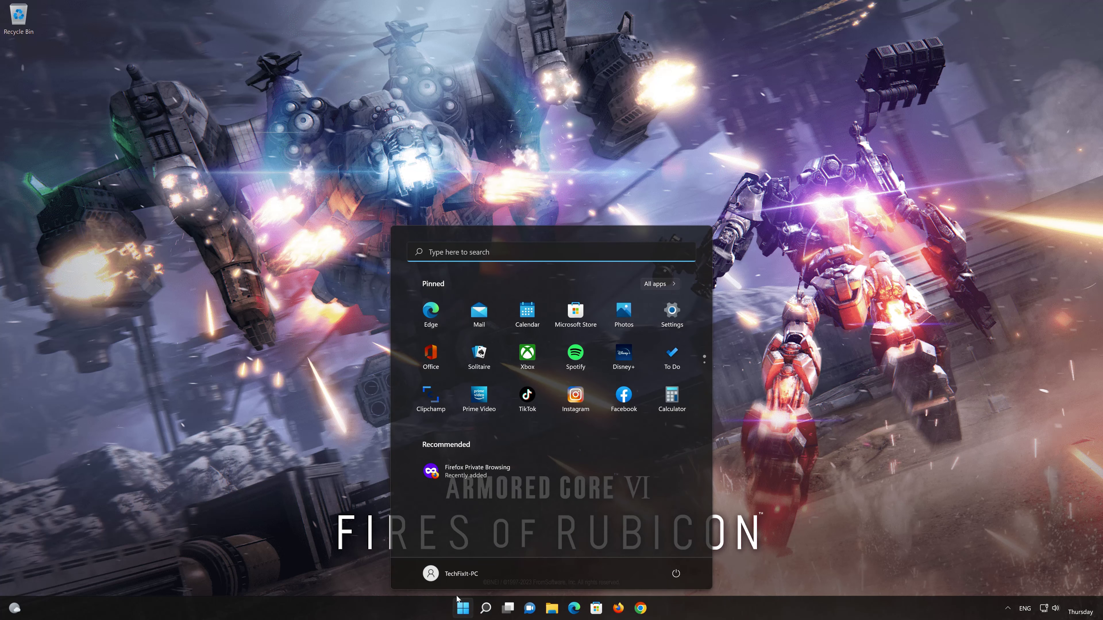
pyautogui.click(670, 319)
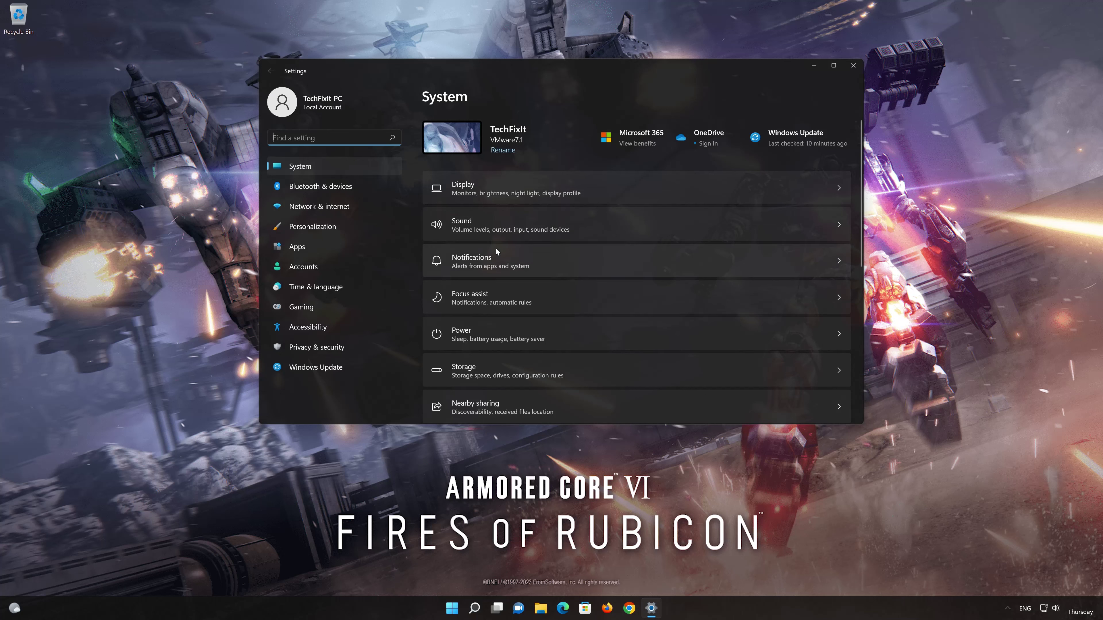
# Navigate to Network & internet › Advanced network settings › Network reset
pyautogui.click(334, 210)
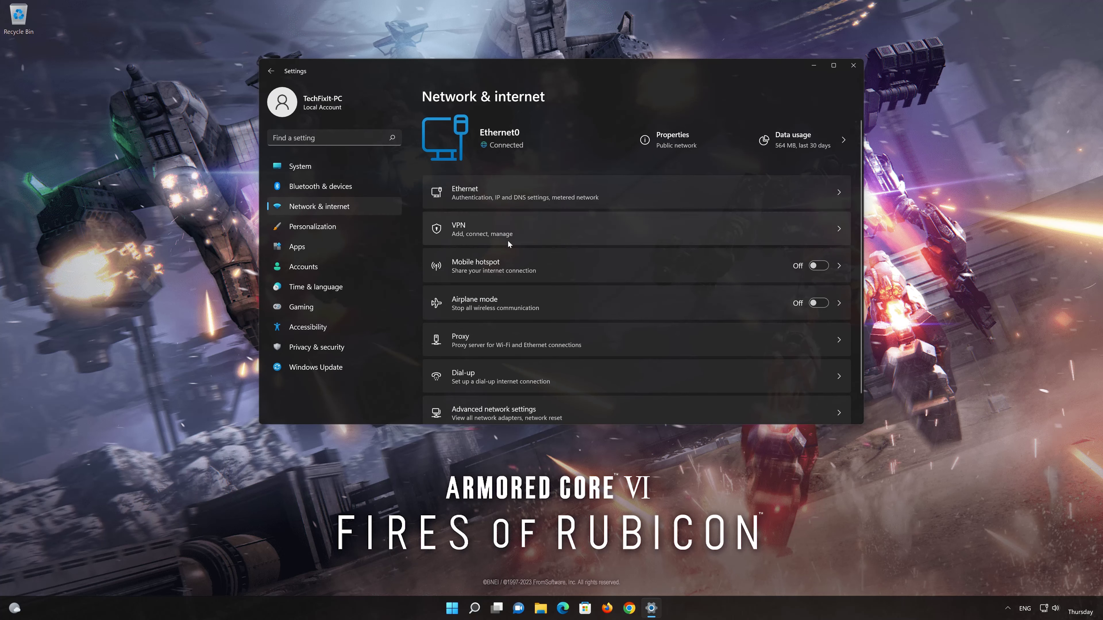
pyautogui.scroll(-1, 512, 245)
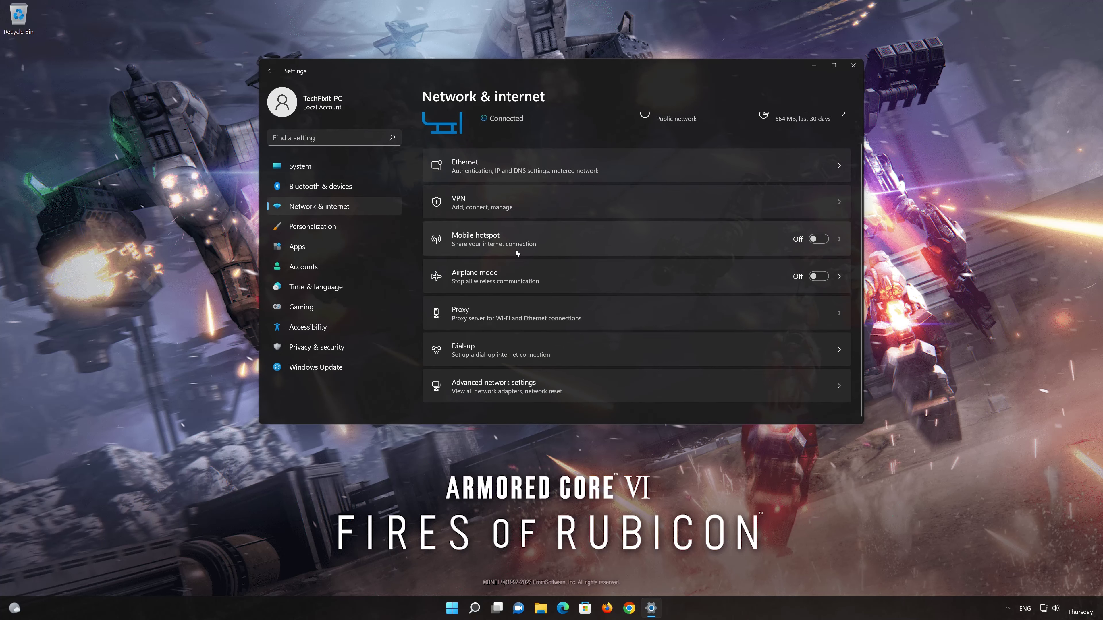
pyautogui.click(503, 393)
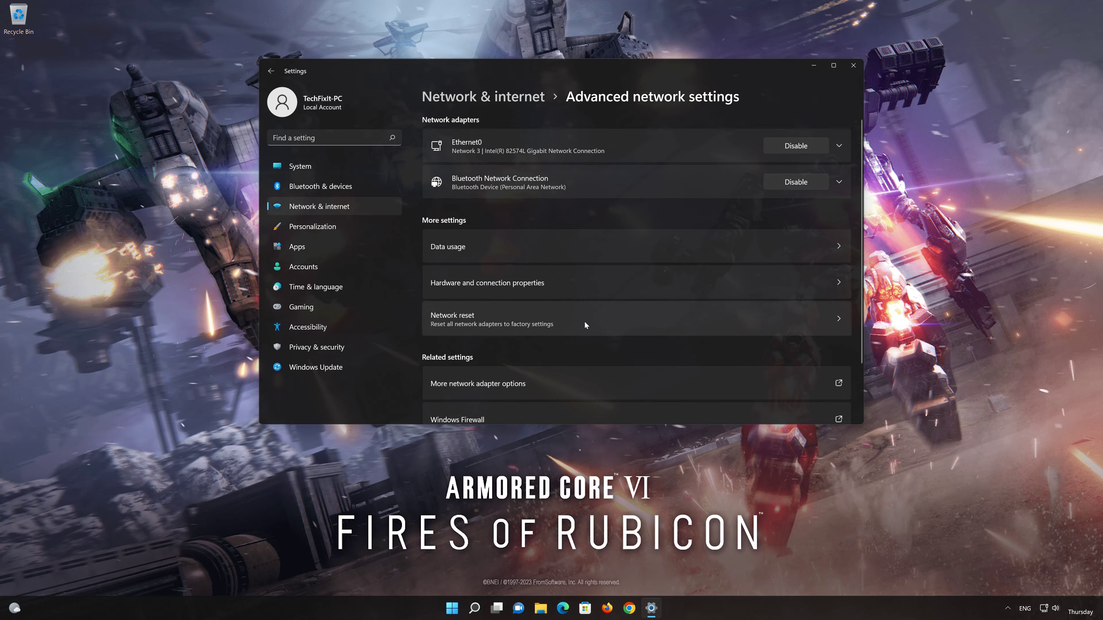
pyautogui.click(510, 319)
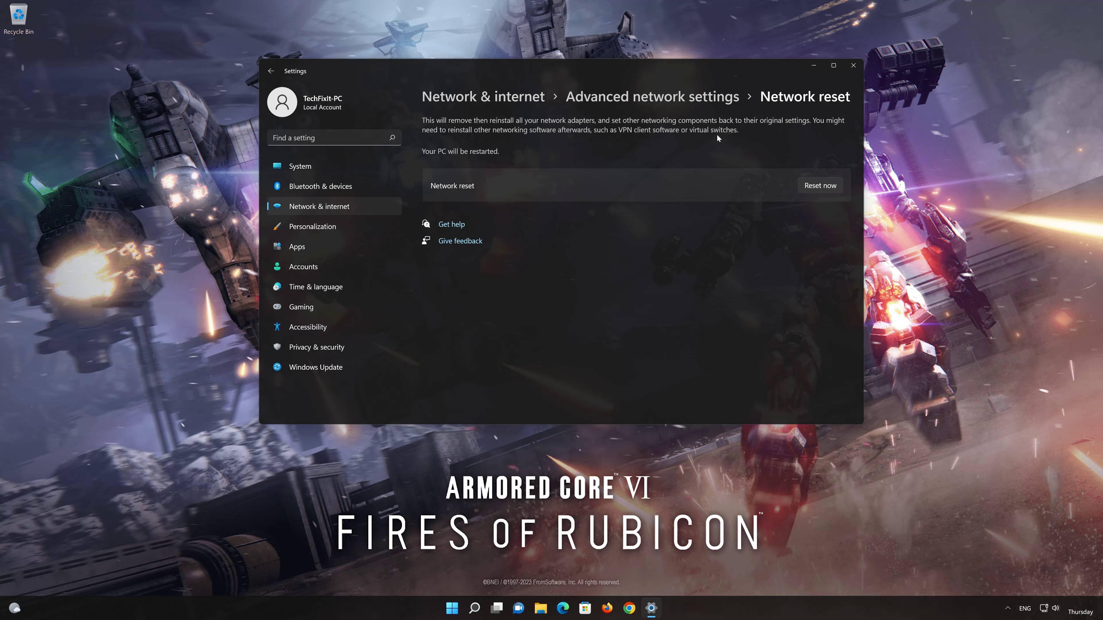
# Reset all network adapters, confirm, dismiss the 5-minute sign-out notice, and close Settings
pyautogui.click(829, 186)
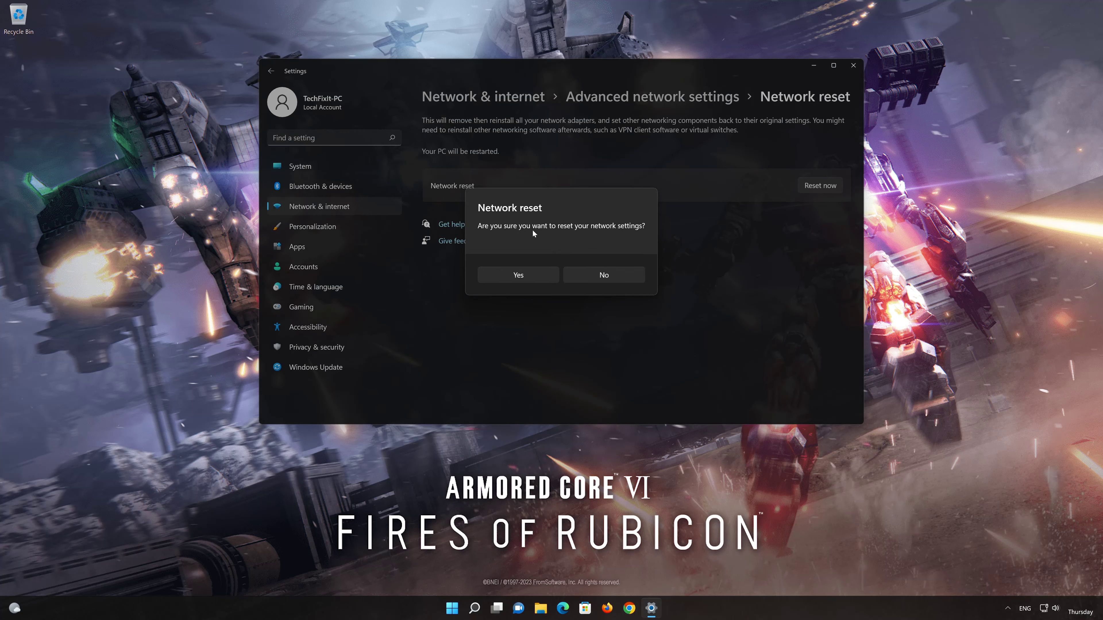
pyautogui.click(500, 280)
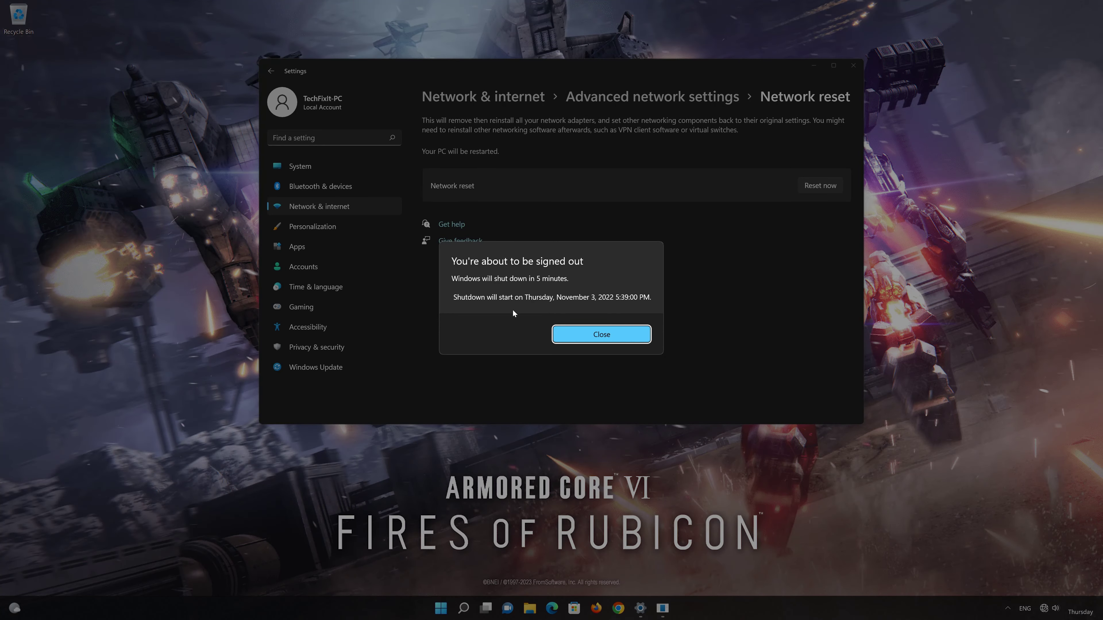
pyautogui.click(600, 335)
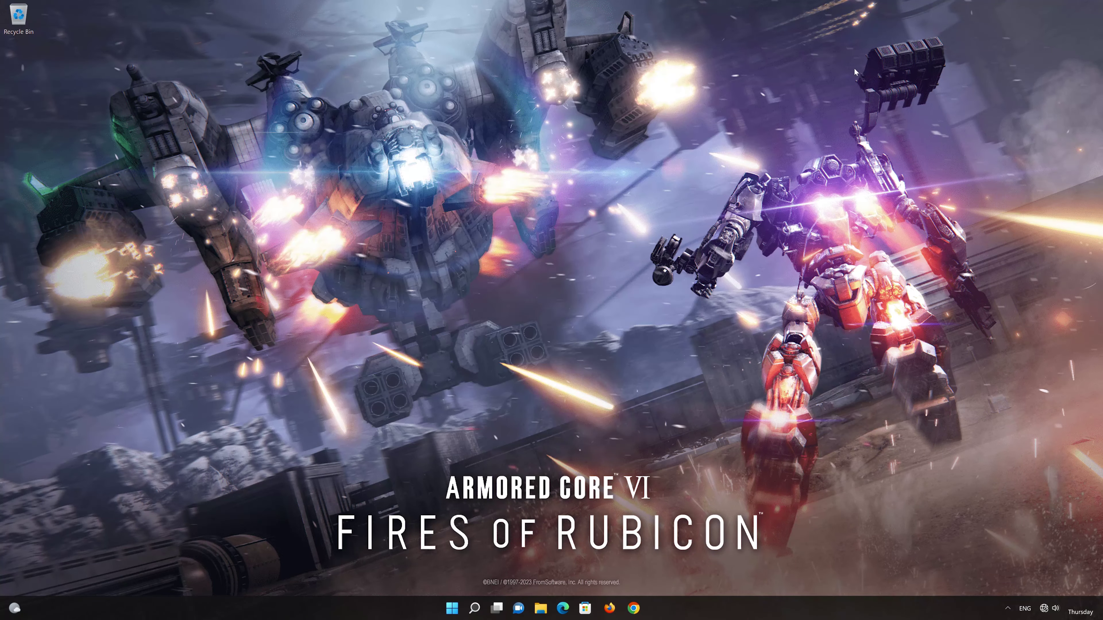
pyautogui.click(854, 66)
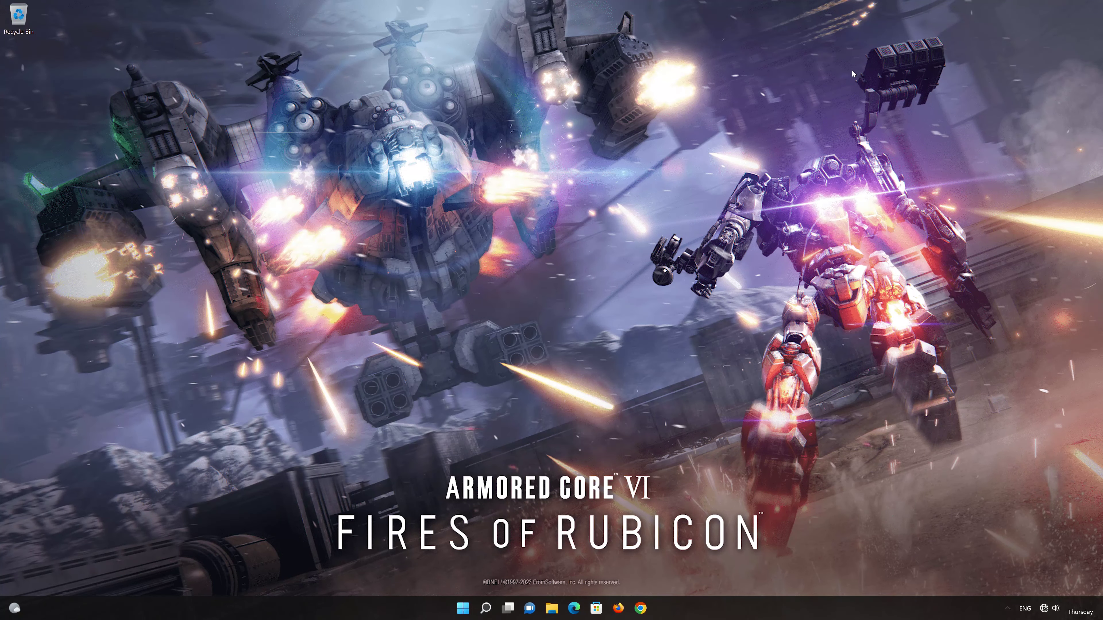
# Start Command Prompt as administrator from a 'cmd' Start search, approving the UAC prompt
pyautogui.click(463, 609)
pyautogui.click(676, 574)
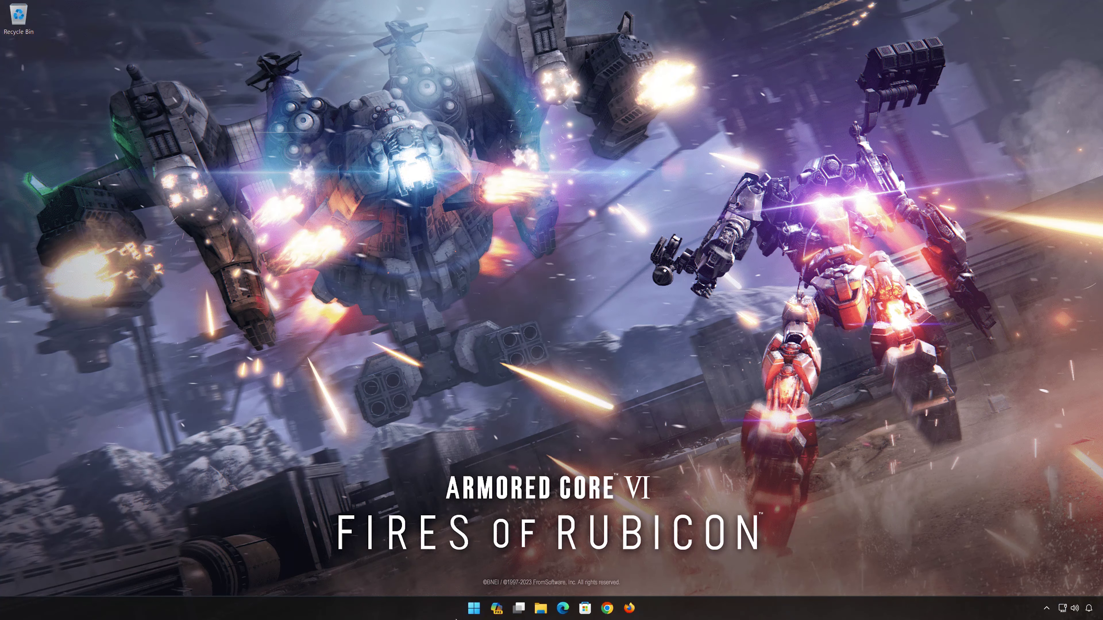
pyautogui.click(474, 604)
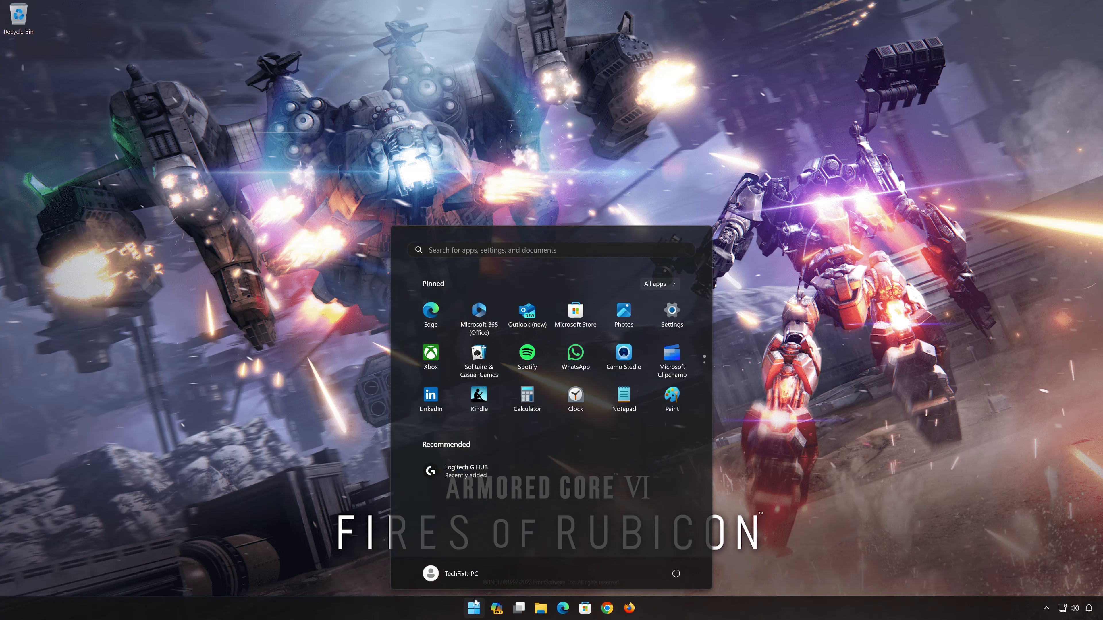
pyautogui.write('cmd')
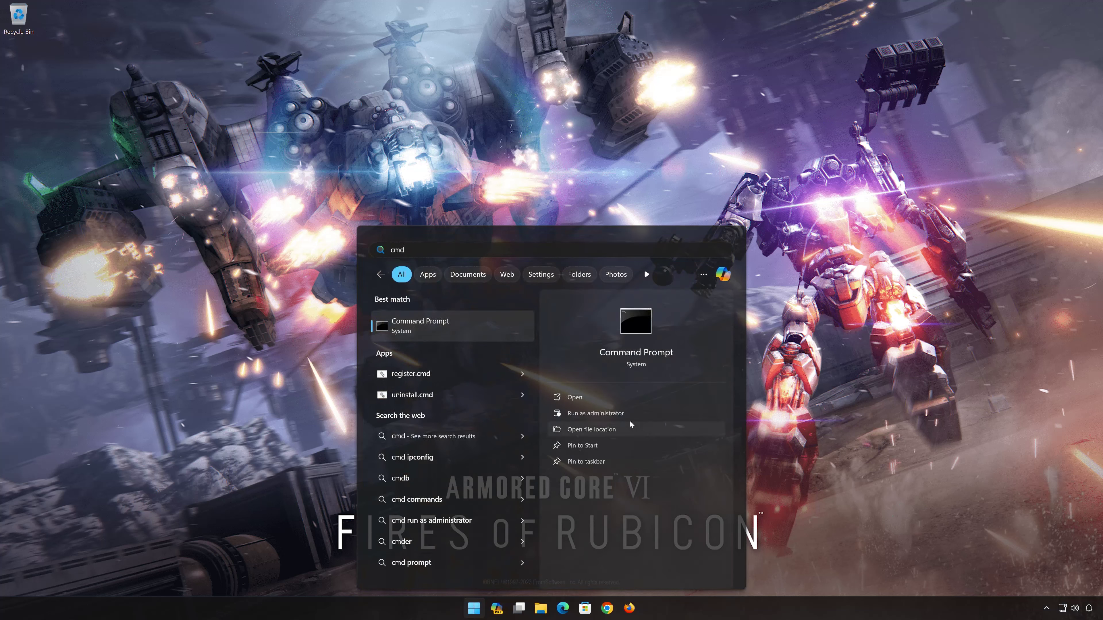
pyautogui.click(648, 416)
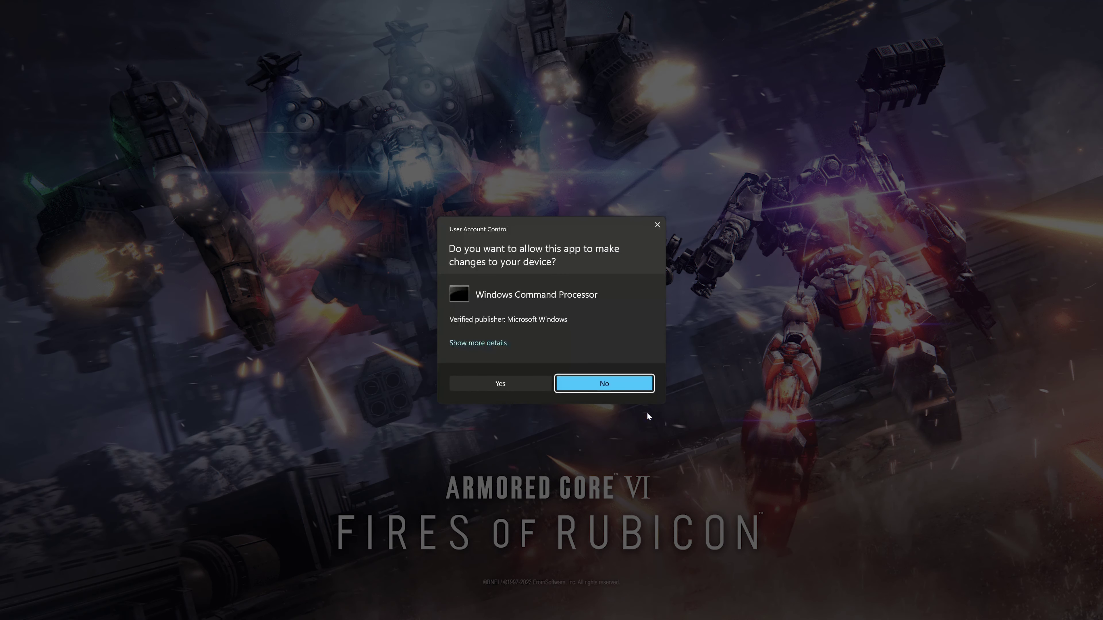
pyautogui.click(505, 386)
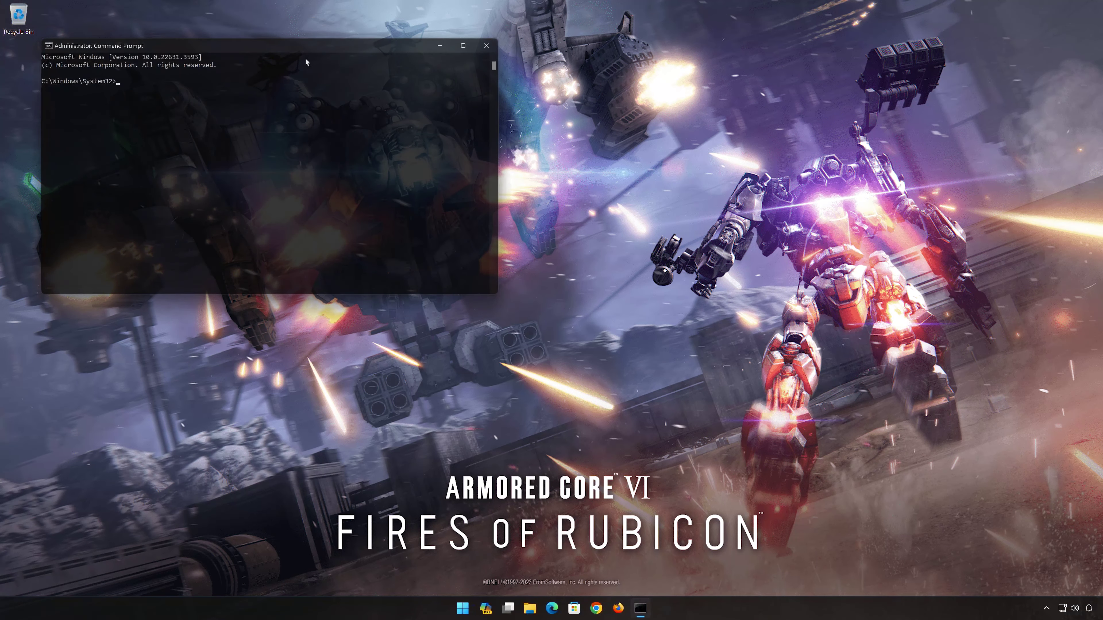
# Run ipconfig /release then ipconfig /renew so Ethernet0 regains 192.168.236.129
pyautogui.moveTo(313, 51); pyautogui.dragTo(604, 130)
pyautogui.write('ipconfig')
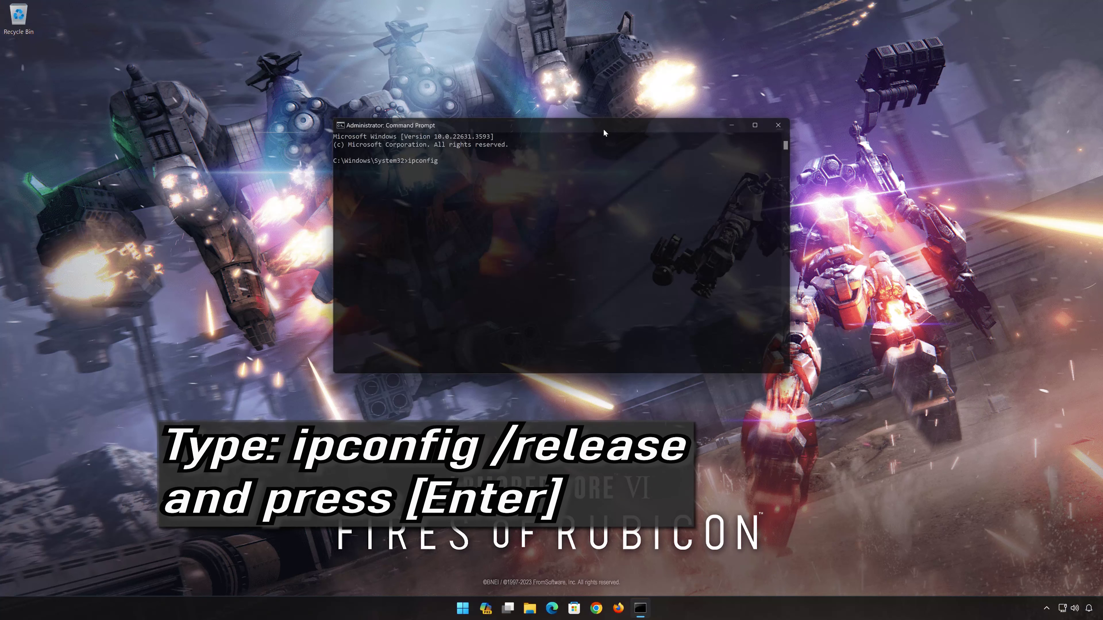
pyautogui.write(' /release')
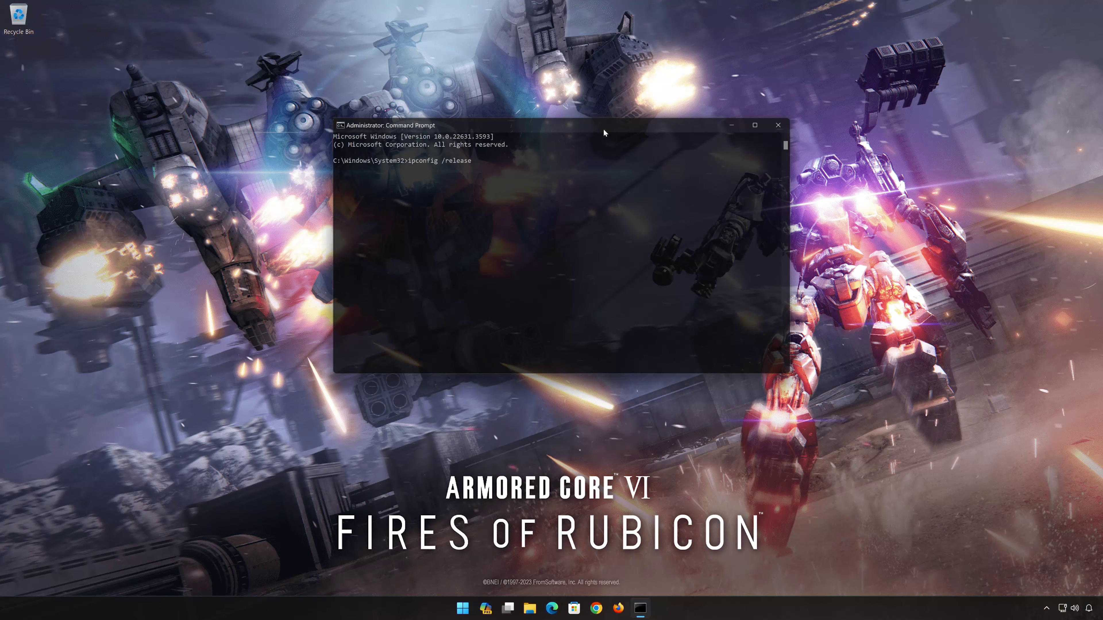
pyautogui.press('Return')
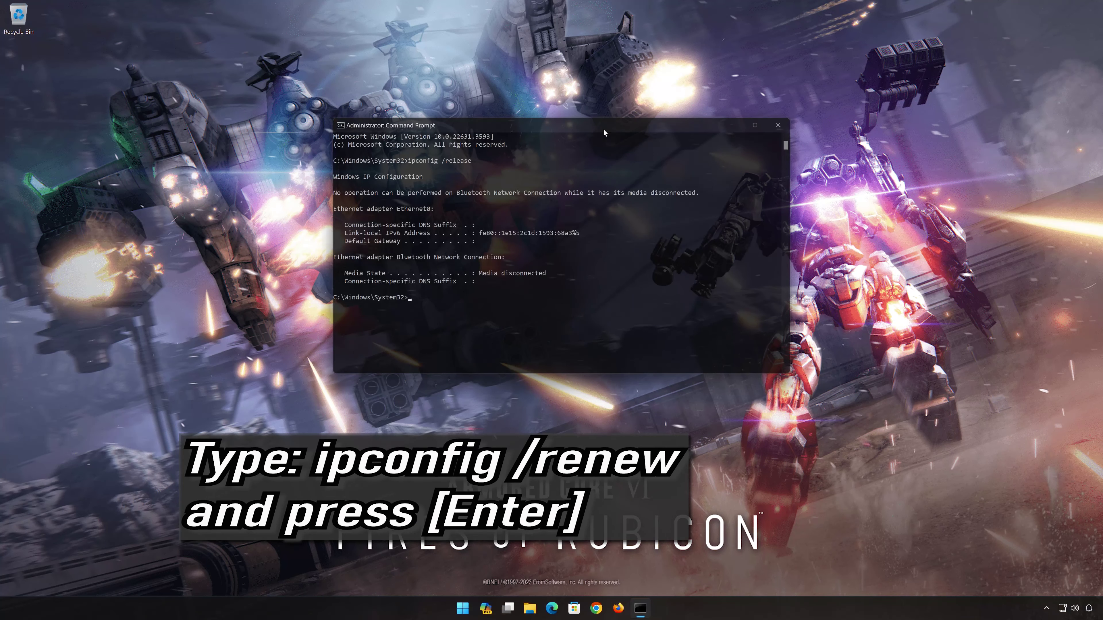
pyautogui.write('ipc')
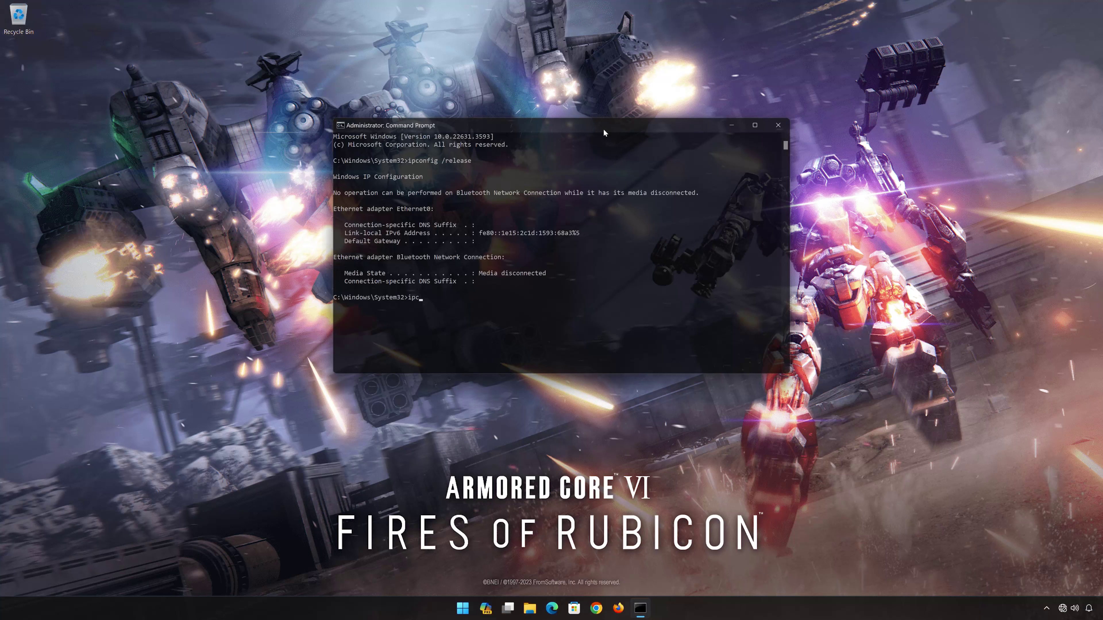
pyautogui.write('onfig /renew')
pyautogui.press('Return')
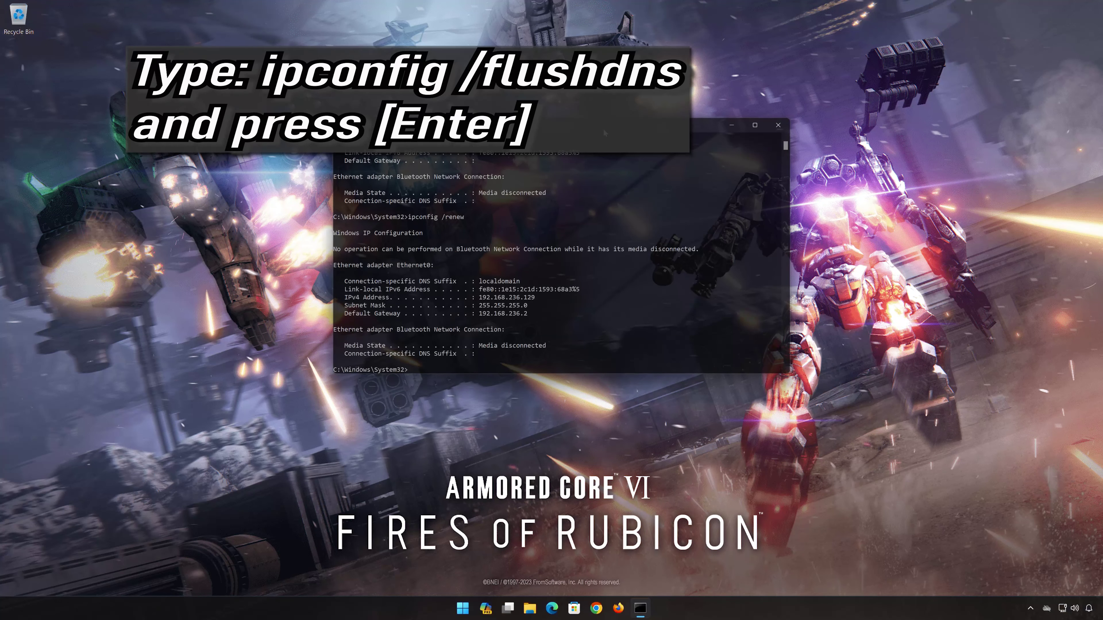
# Run ipconfig /flushdns to clear the DNS resolver cache, then exit Command Prompt
pyautogui.write('ipconfi')
pyautogui.write('g /flush')
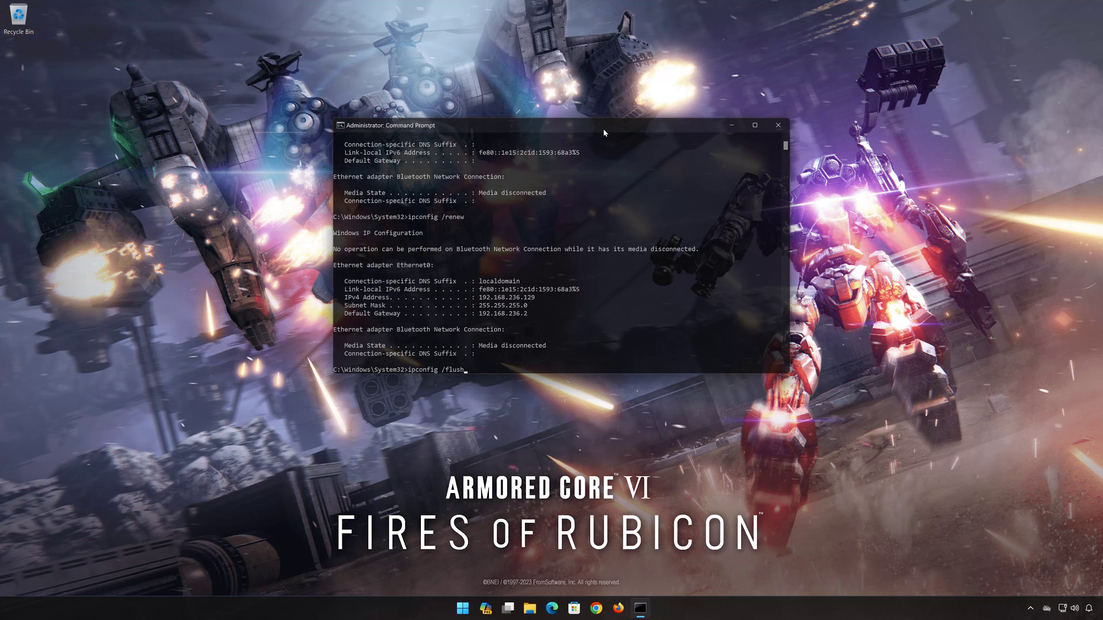
pyautogui.write('dns')
pyautogui.press('Return')
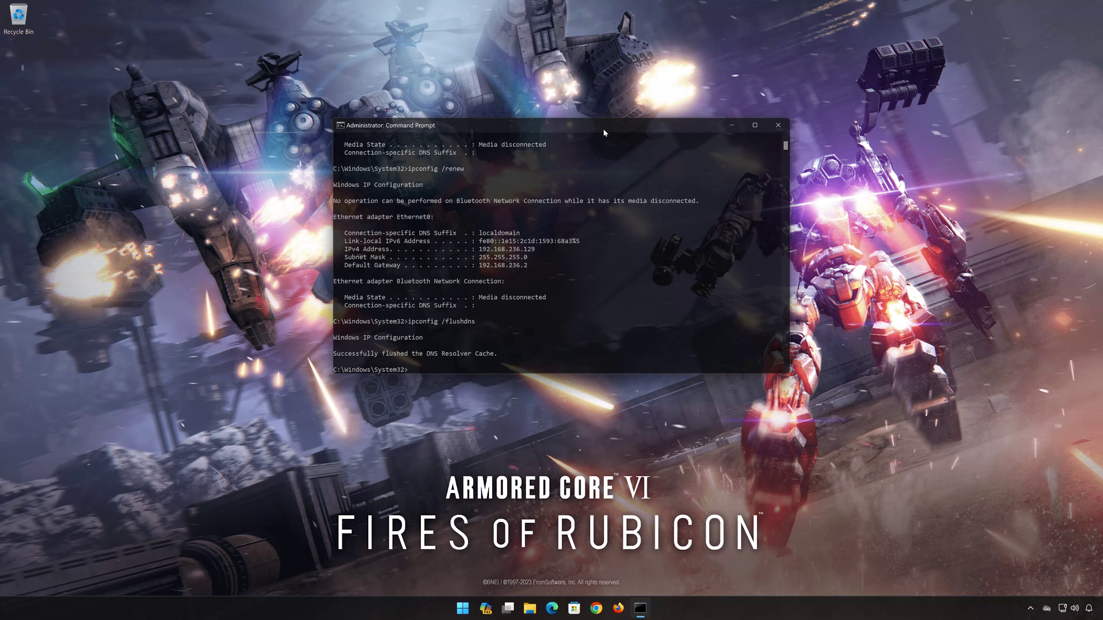
pyautogui.write('exit')
# Exit Command Prompt and search the Start menu for 'device manager' to open Device Manager
pyautogui.press('Return')
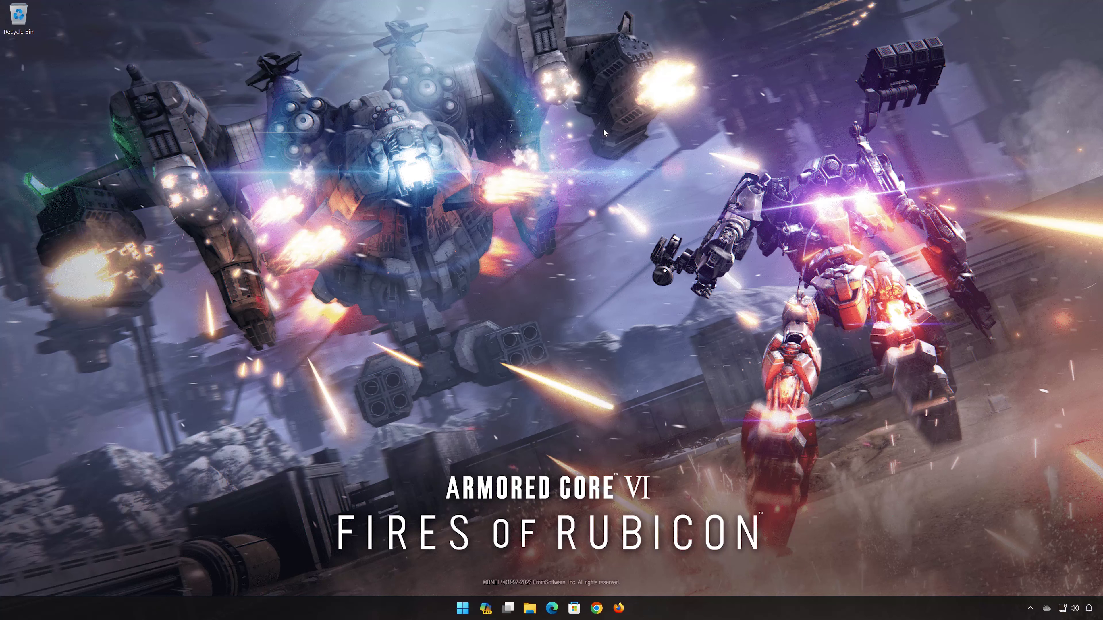
pyautogui.click(473, 608)
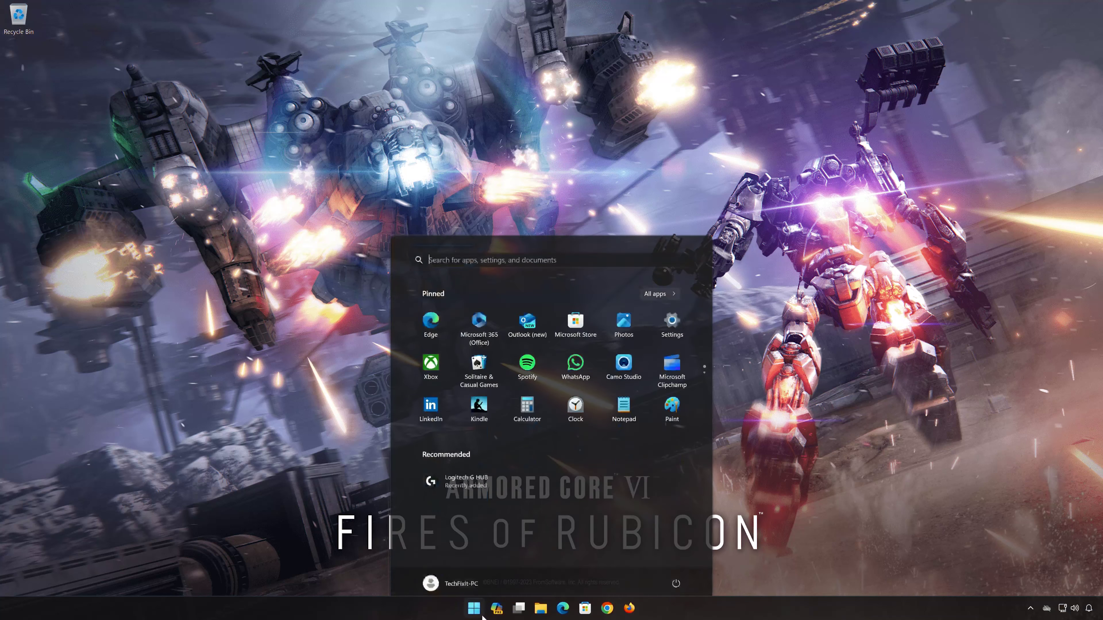
pyautogui.click(674, 575)
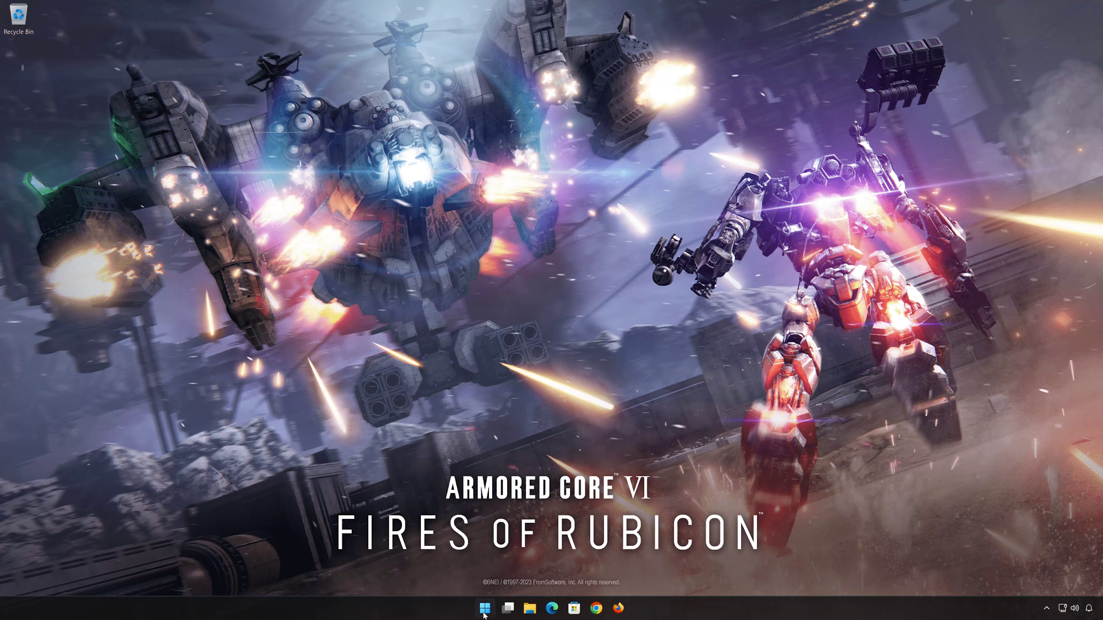
pyautogui.click(484, 609)
pyautogui.write('device manager')
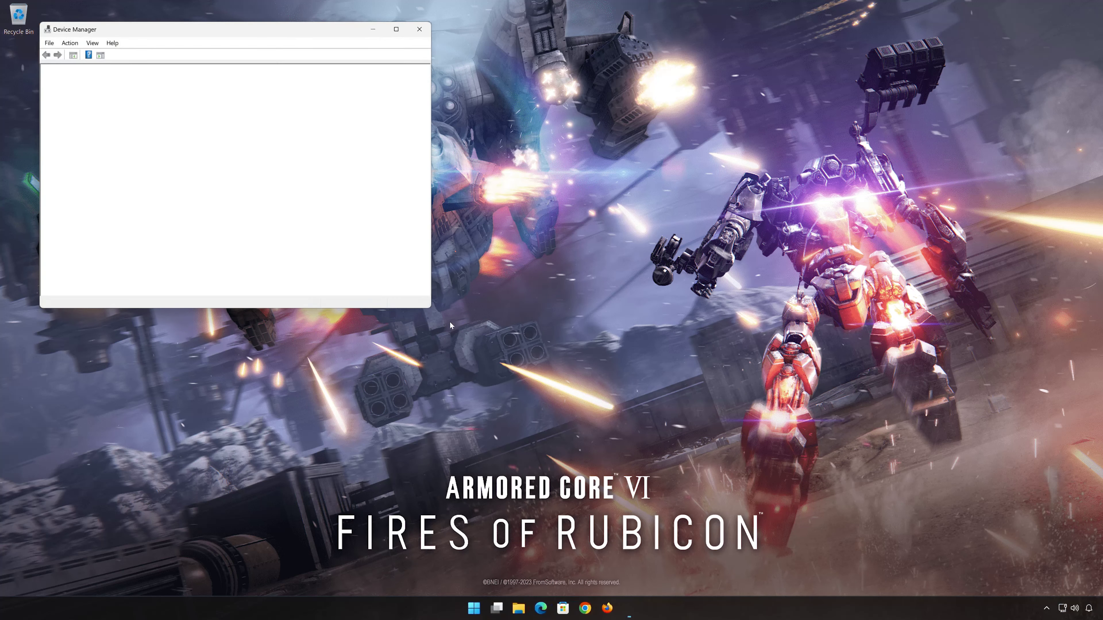
# Expand Network adapters and open Properties for the Intel(R) 82574L Gigabit Network Connection
pyautogui.moveTo(275, 27); pyautogui.dragTo(611, 155)
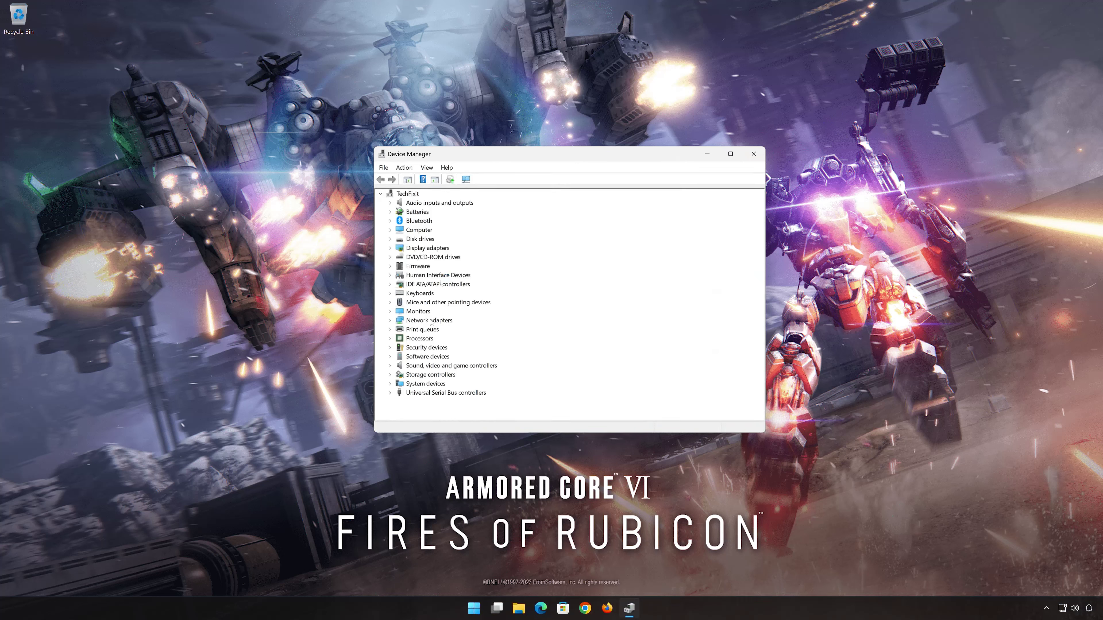
pyautogui.click(389, 321)
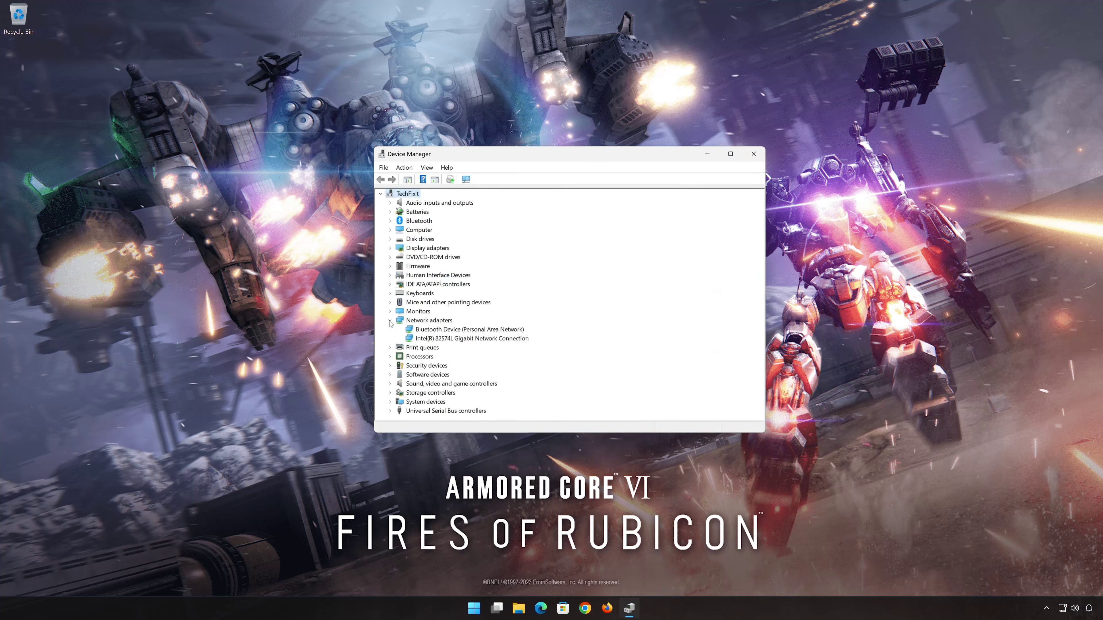
pyautogui.rightClick(425, 340)
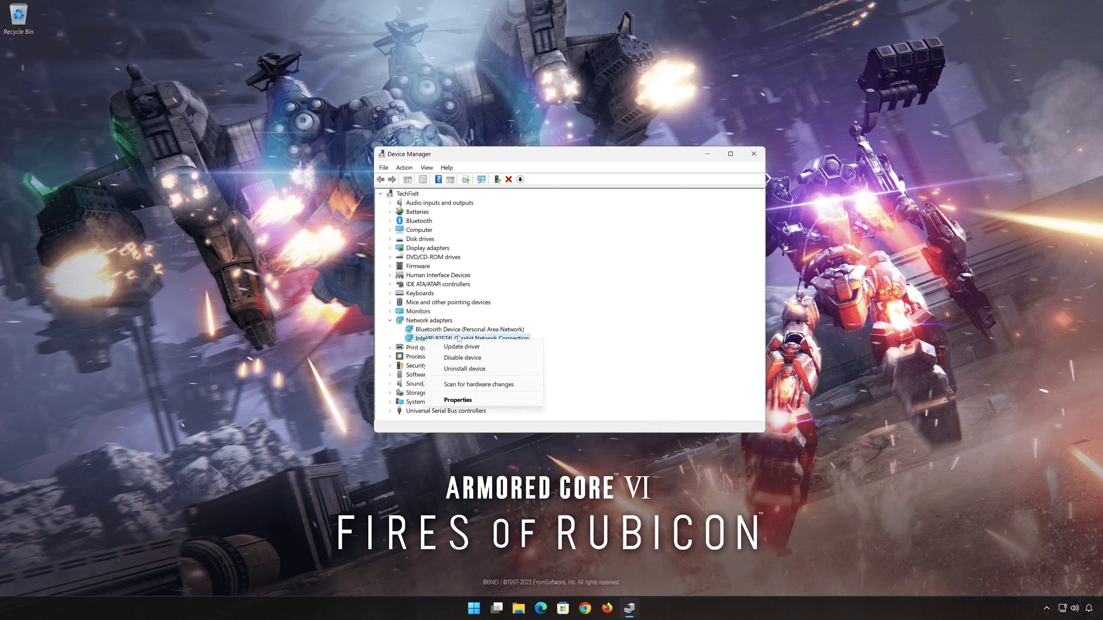
pyautogui.click(490, 400)
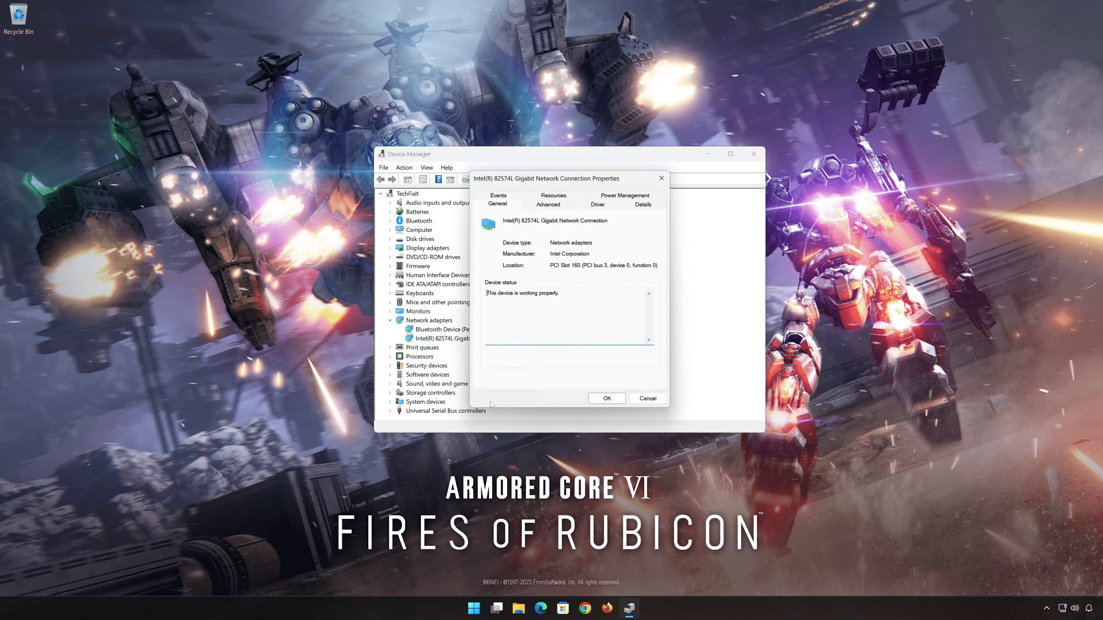
# Reinstall the Intel(R) 82574L Gigabit Network Connection driver from the local driver list, then close its dialogs
pyautogui.click(601, 207)
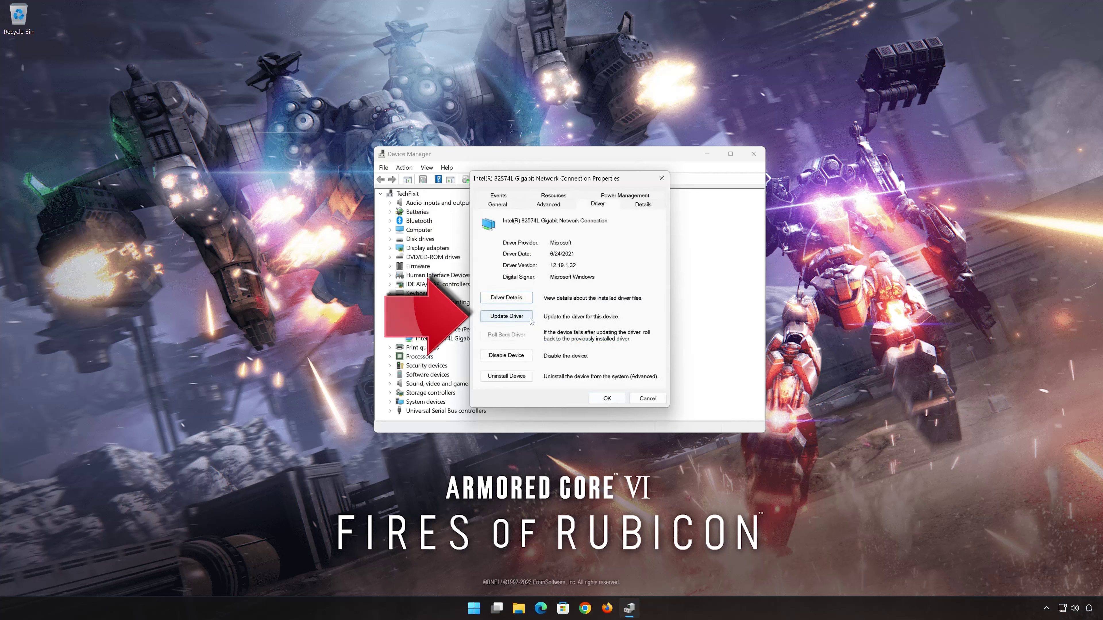
pyautogui.click(512, 321)
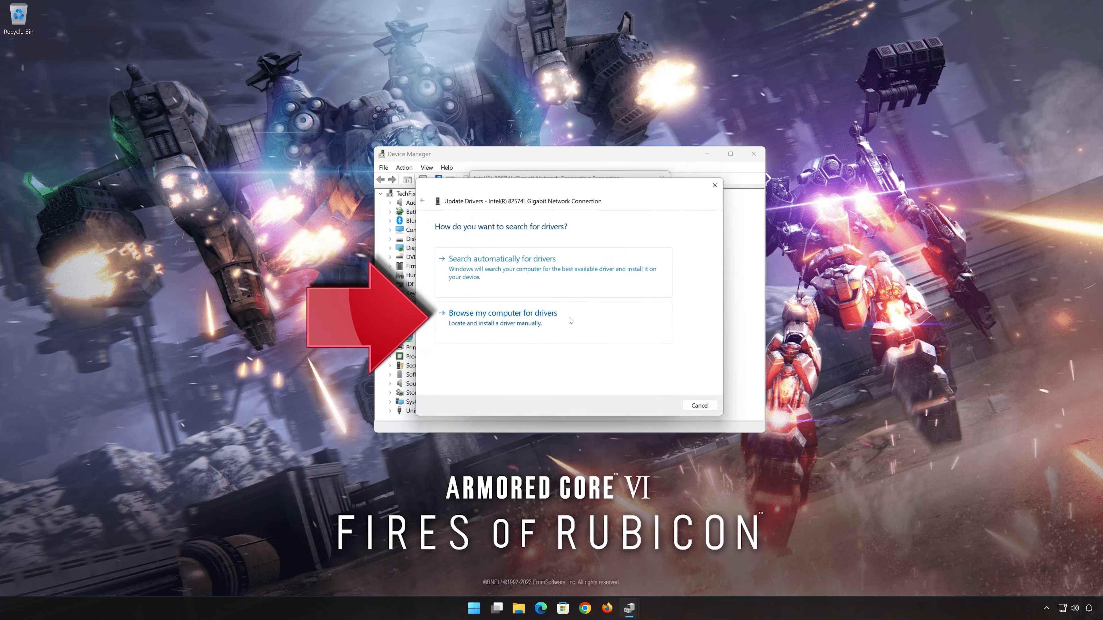
pyautogui.click(499, 320)
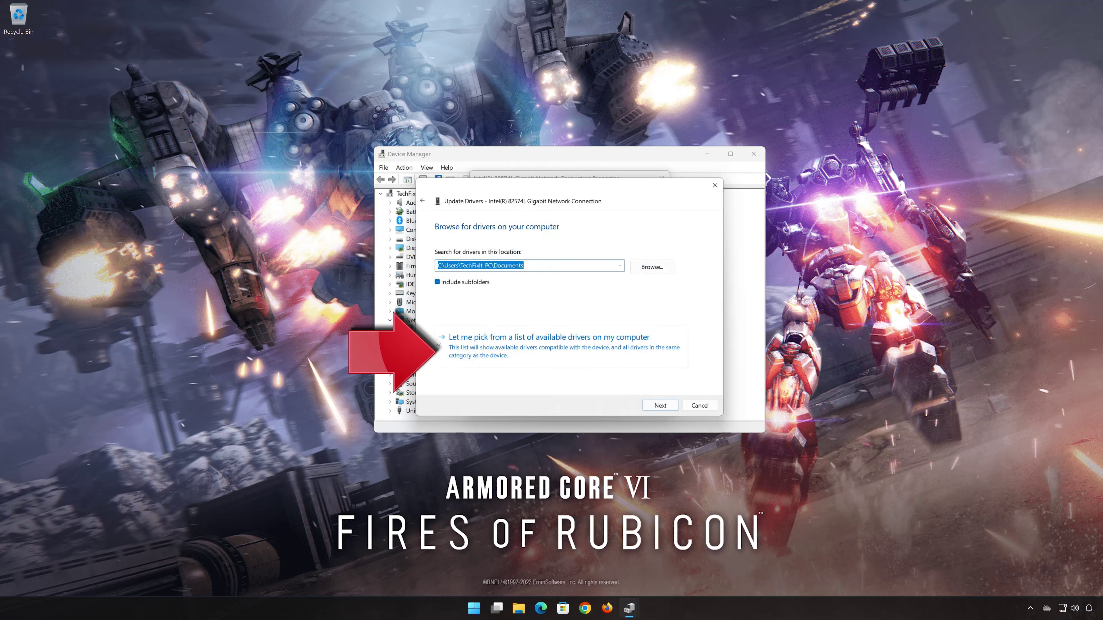
pyautogui.click(531, 349)
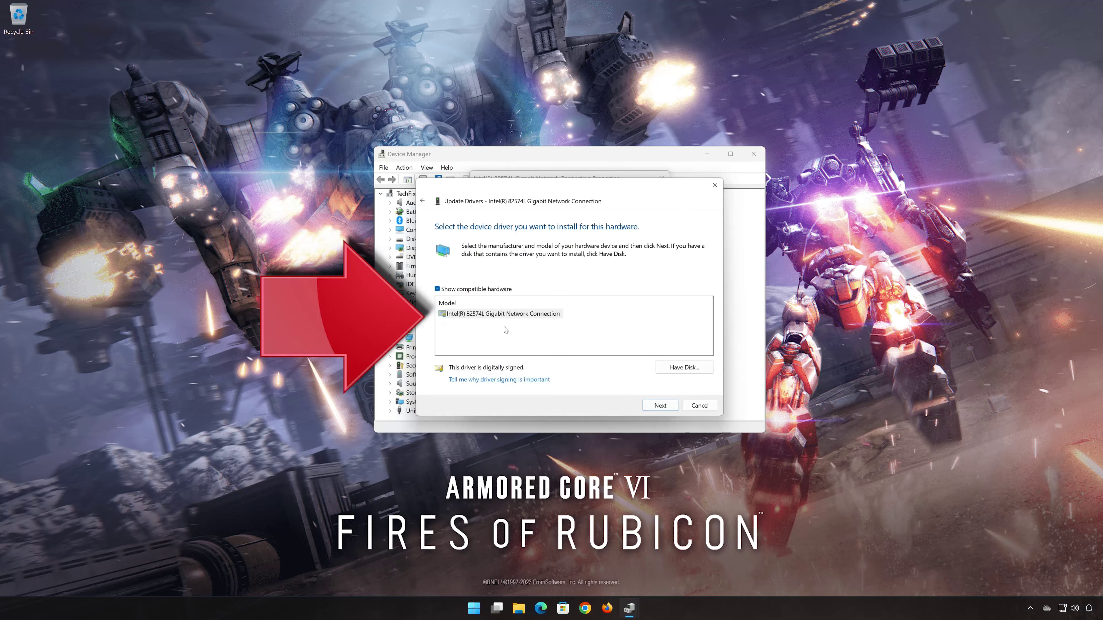
pyautogui.click(460, 317)
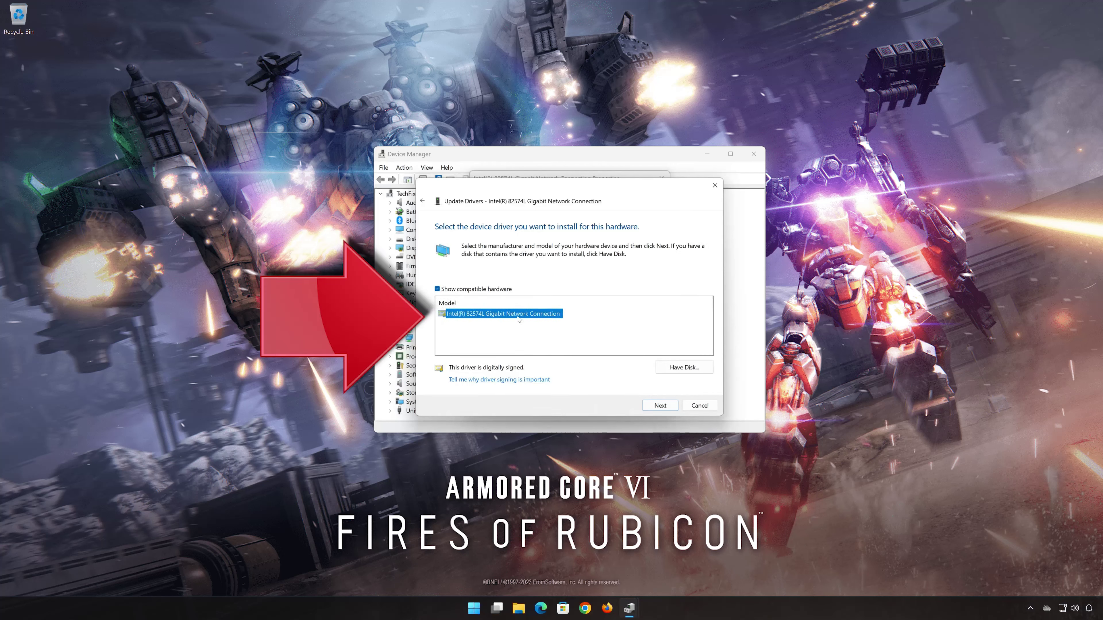
pyautogui.click(660, 405)
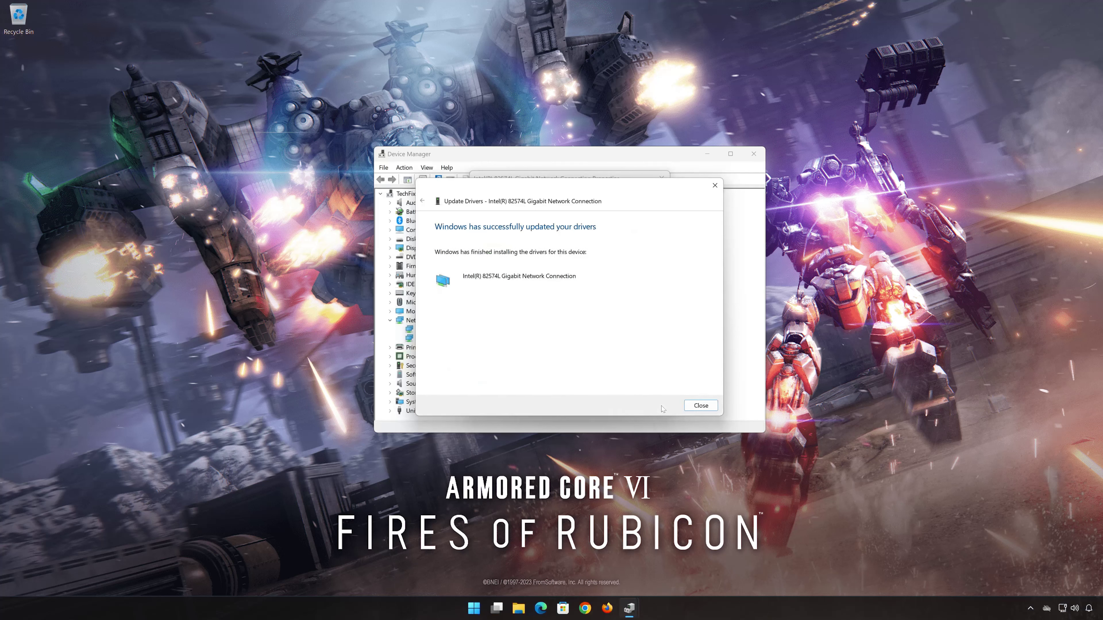
pyautogui.click(700, 405)
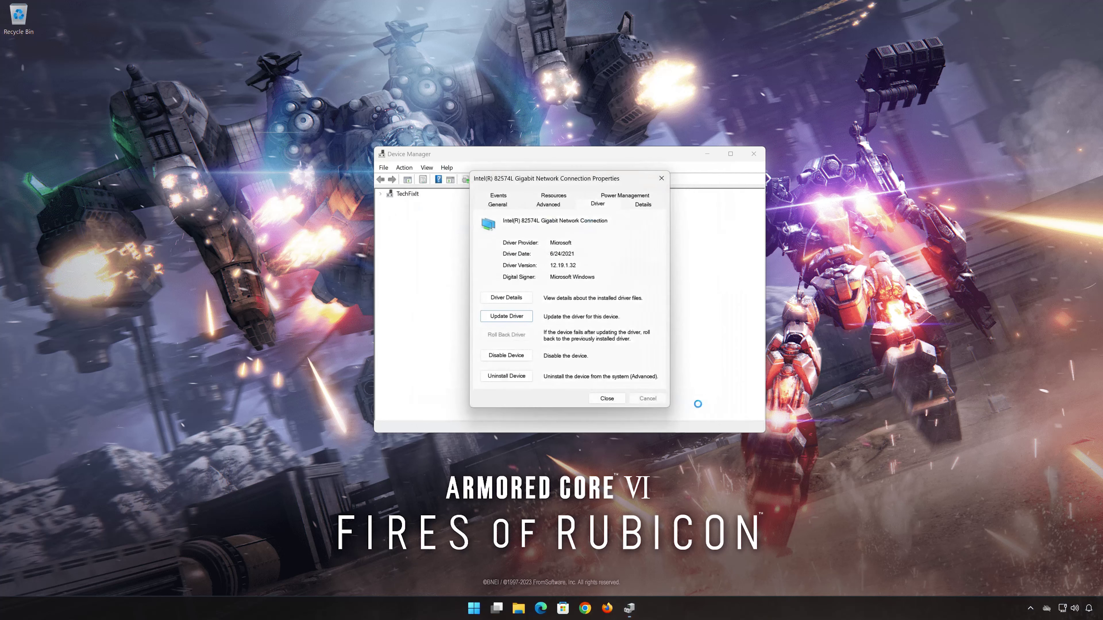
pyautogui.click(607, 399)
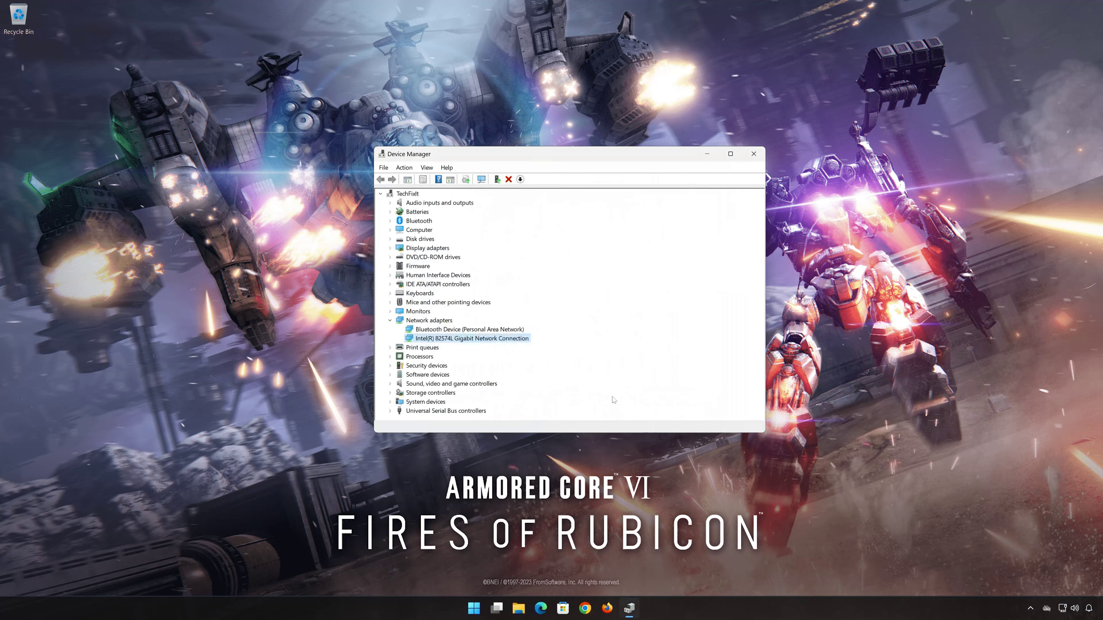
# Close Device Manager and bring up the Start menu's power options for restarting
pyautogui.click(754, 154)
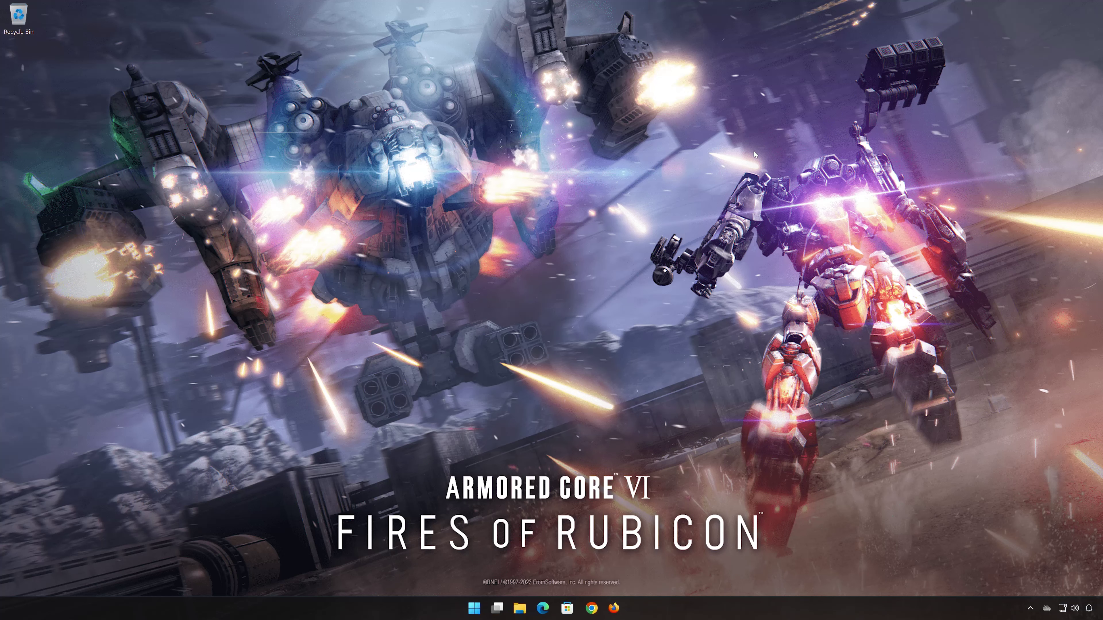
pyautogui.click(485, 608)
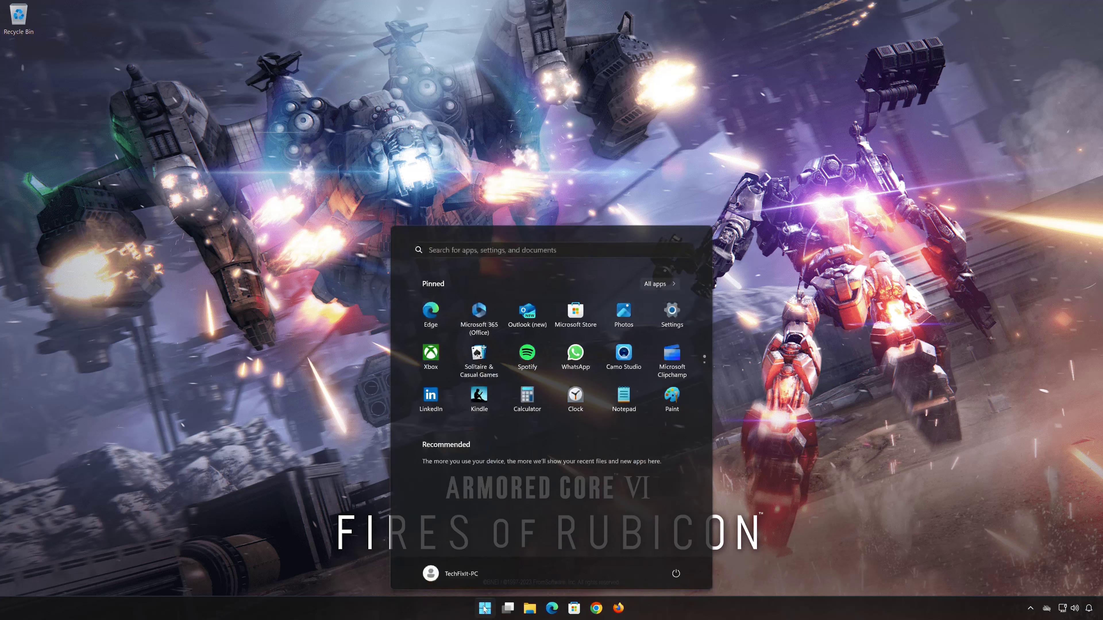
pyautogui.click(679, 576)
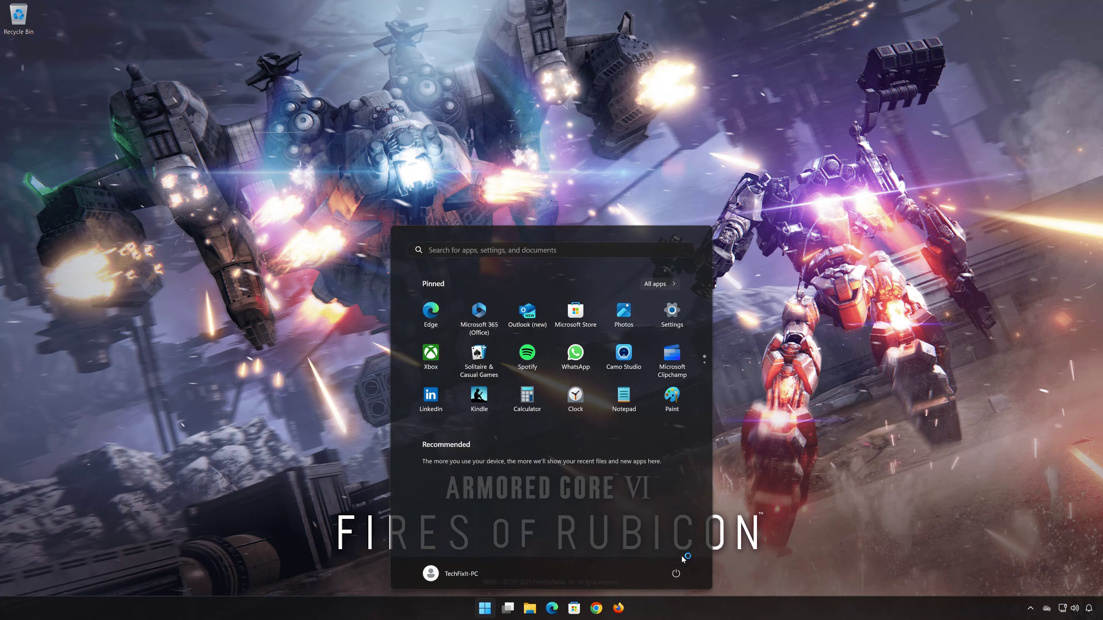